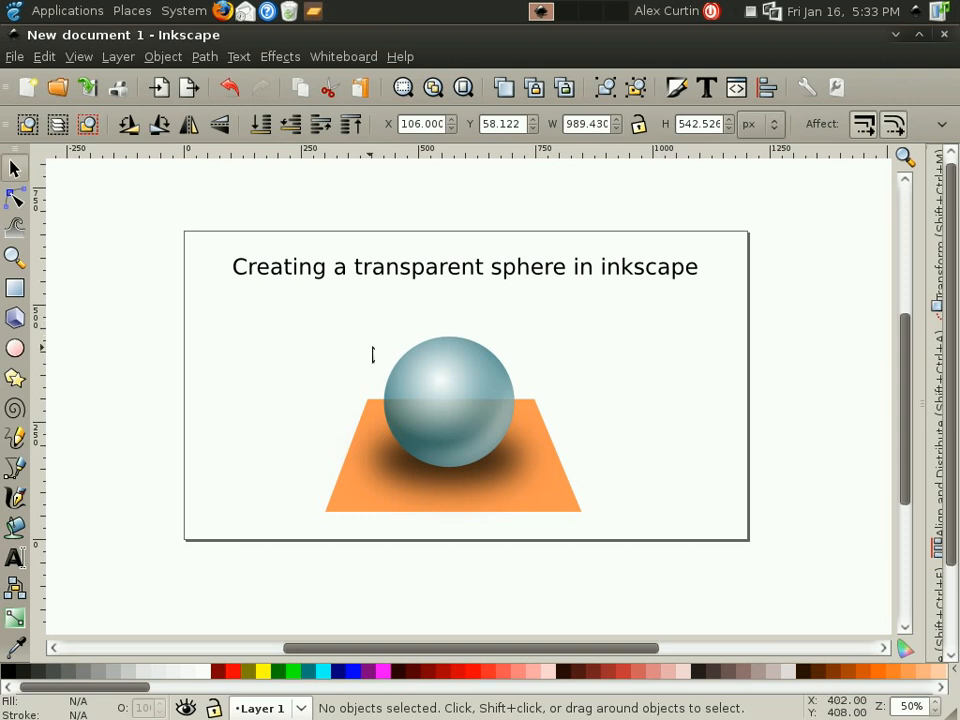
Delete the finished sphere group below the page title and show the Fill and Stroke settings
left_click(429, 379)
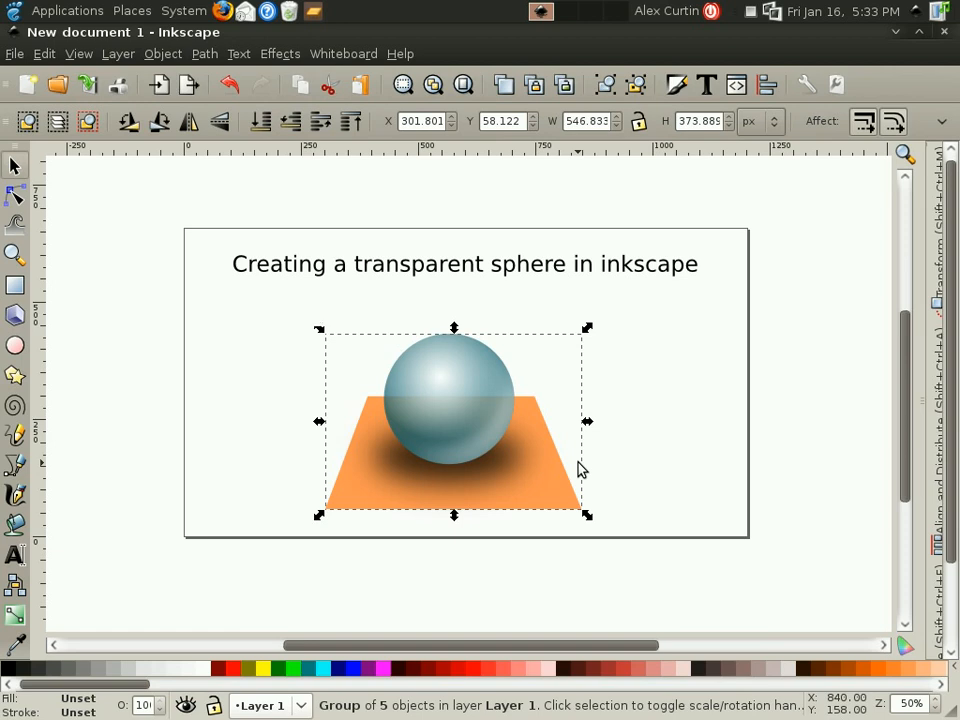
key("Delete")
left_click(16, 350)
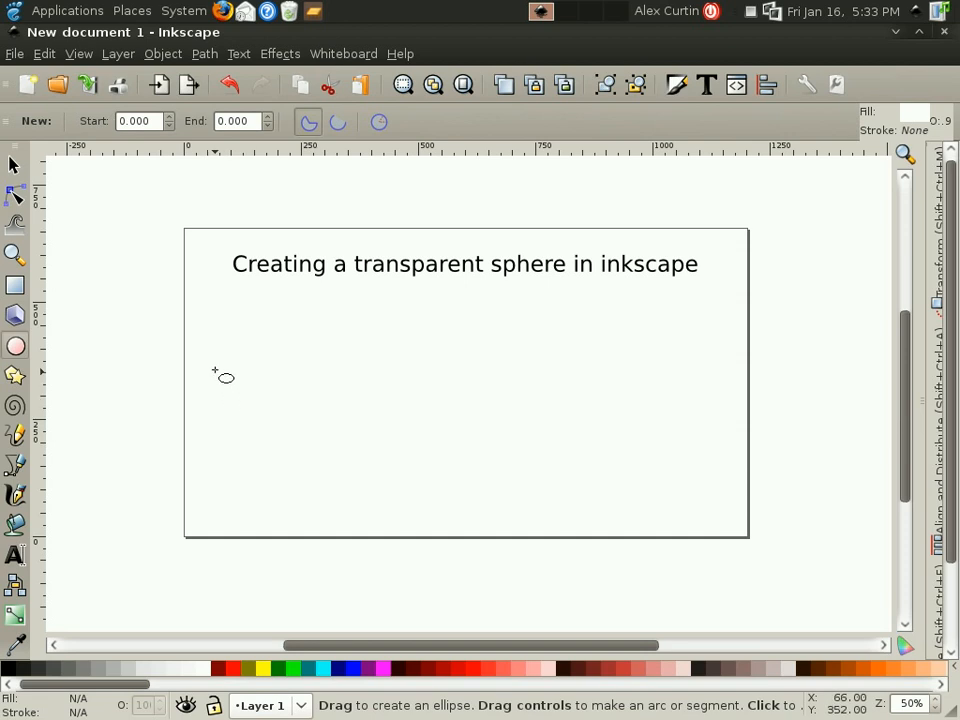
left_click(168, 54)
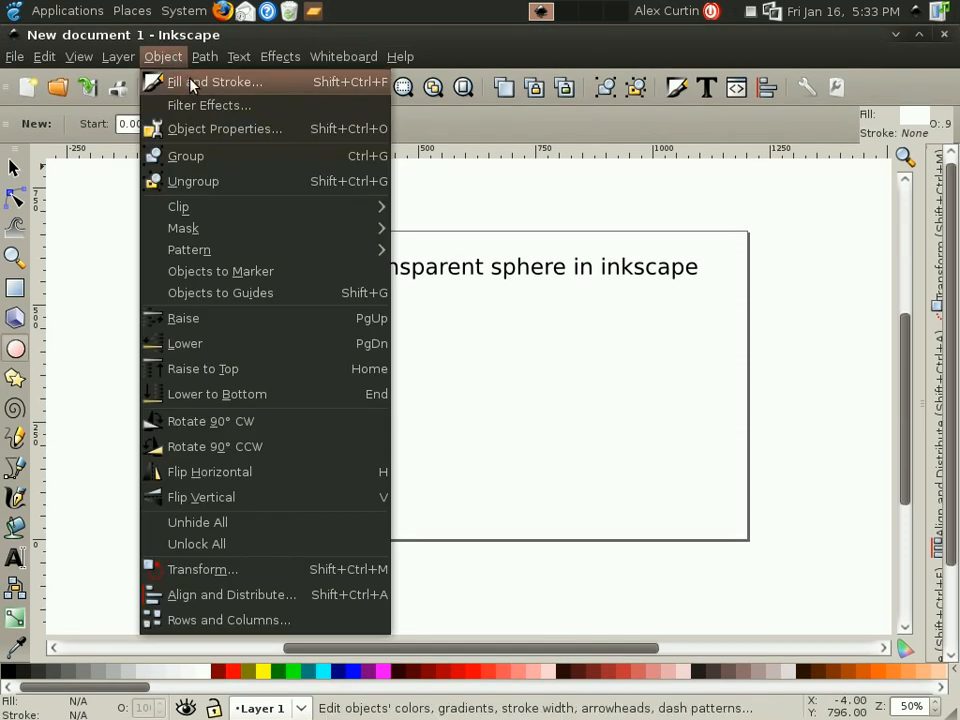
left_click(193, 84)
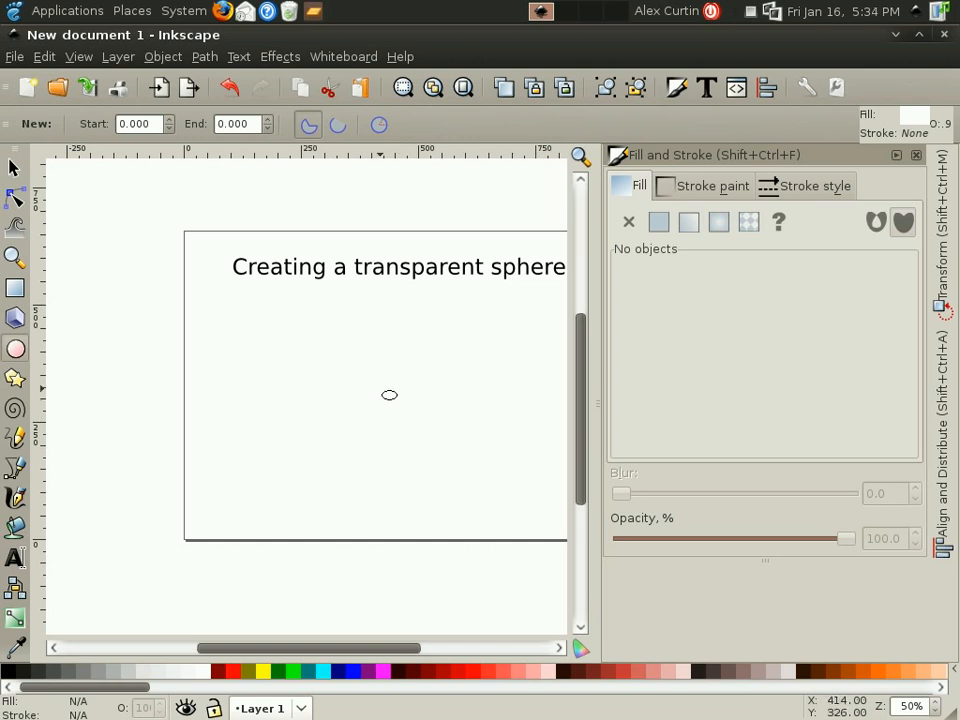
Draw a circle of 252 × 252 px below the page title with the Ellipse tool
left_click_drag(377, 385, 424, 431)
key("ctrl+z")
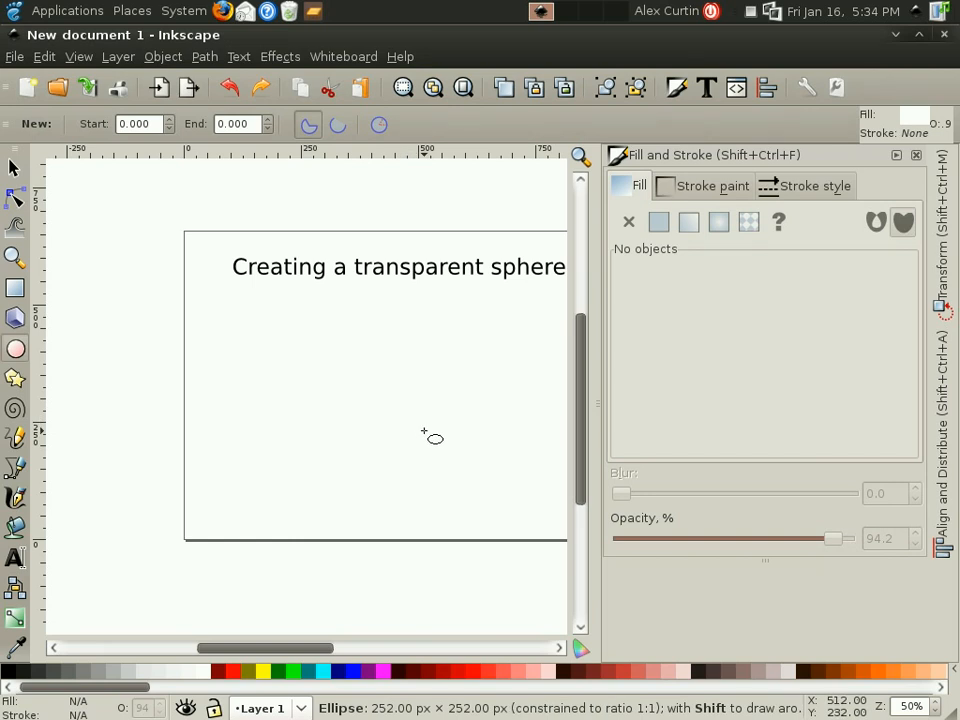
left_click_drag(424, 431, 428, 433)
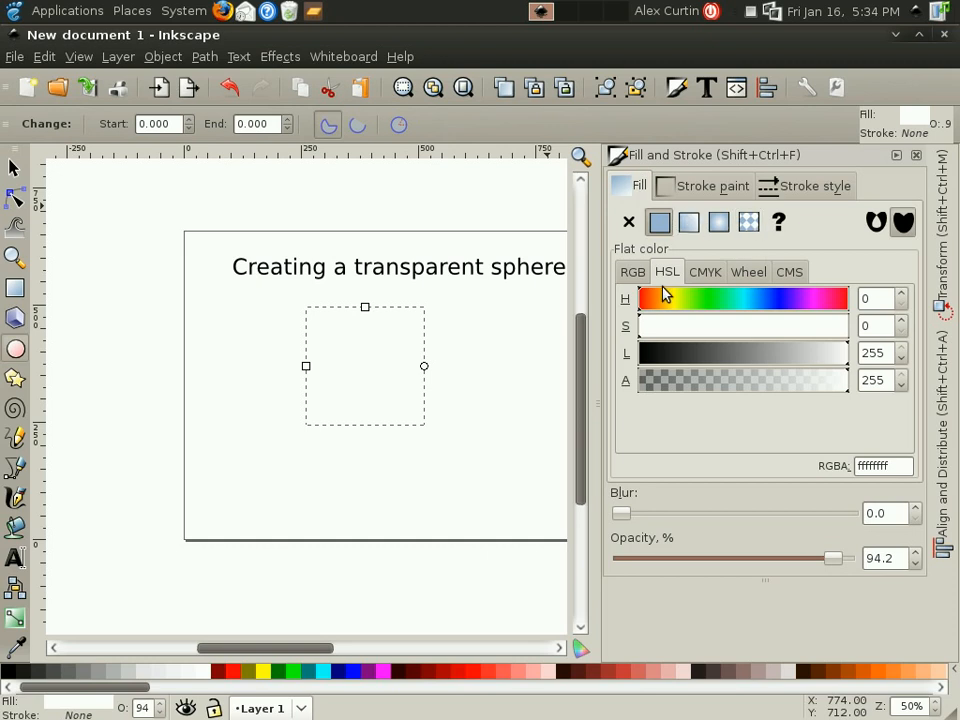
Set the circle's flat fill to a muted blue with hue 149, saturation 107 and lightness 87
left_click_drag(807, 358, 712, 362)
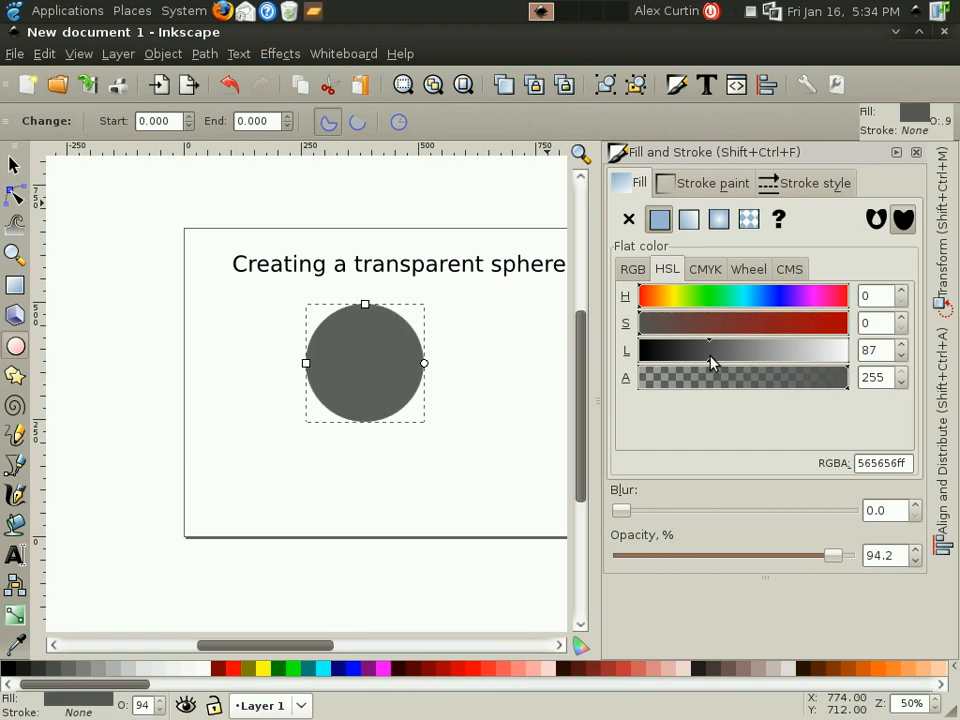
left_click_drag(641, 303, 762, 305)
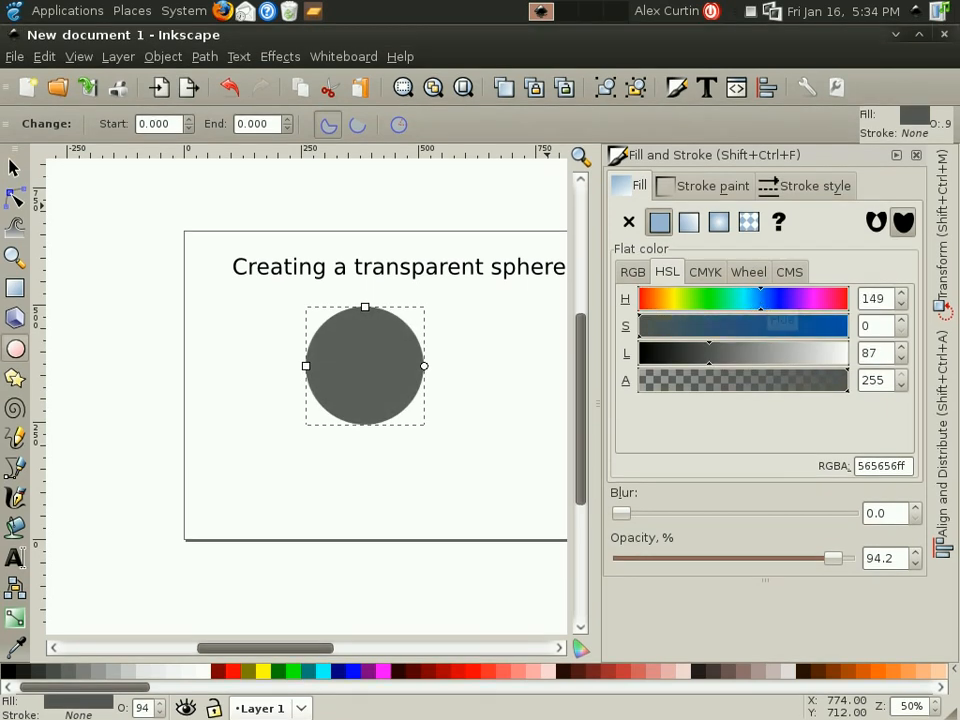
left_click_drag(645, 337, 728, 330)
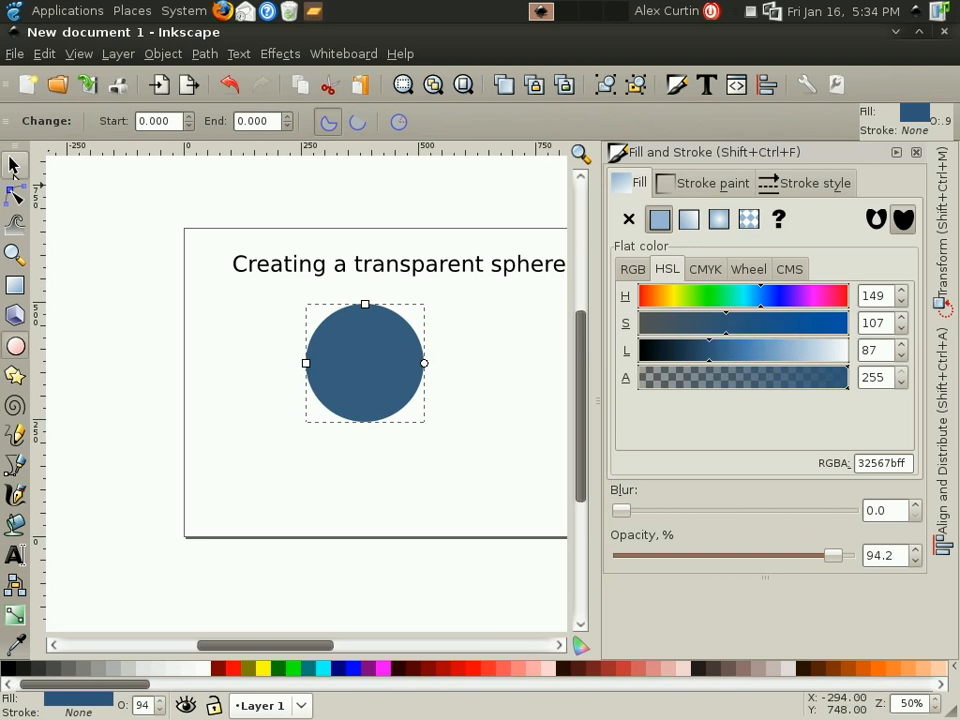
Move the circle under the title to about X 432, Y 178 px, and switch the window to full screen
left_click(14, 163)
mouse_move(296, 649)
left_mouse_down()
mouse_move(313, 649)
mouse_move(300, 648)
left_mouse_up()
left_click_drag(304, 355, 381, 376)
left_click(378, 510)
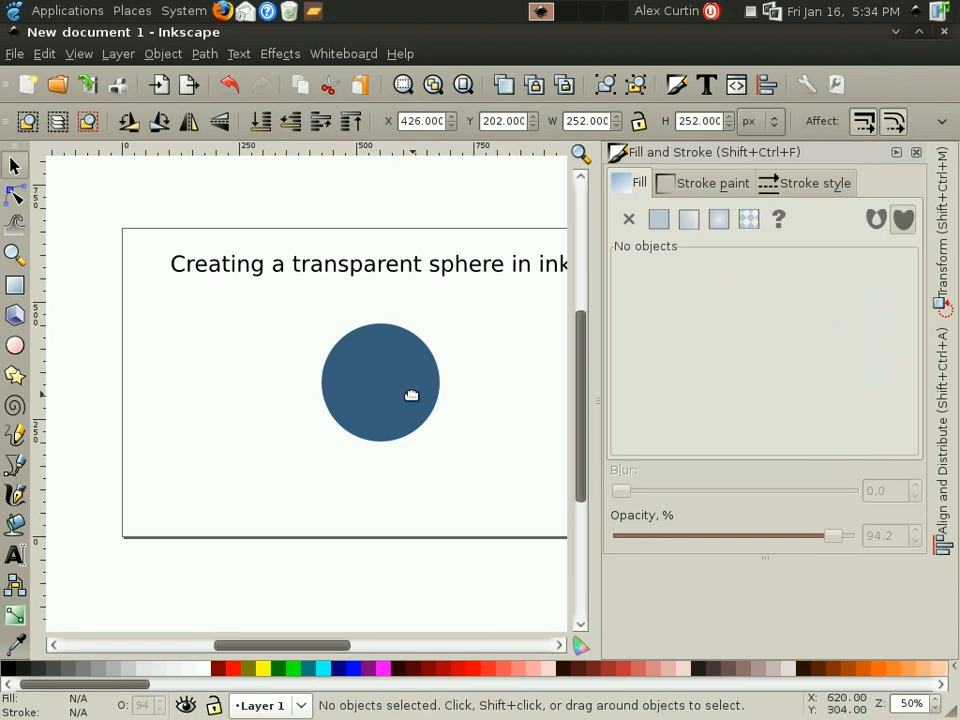
left_click(407, 394)
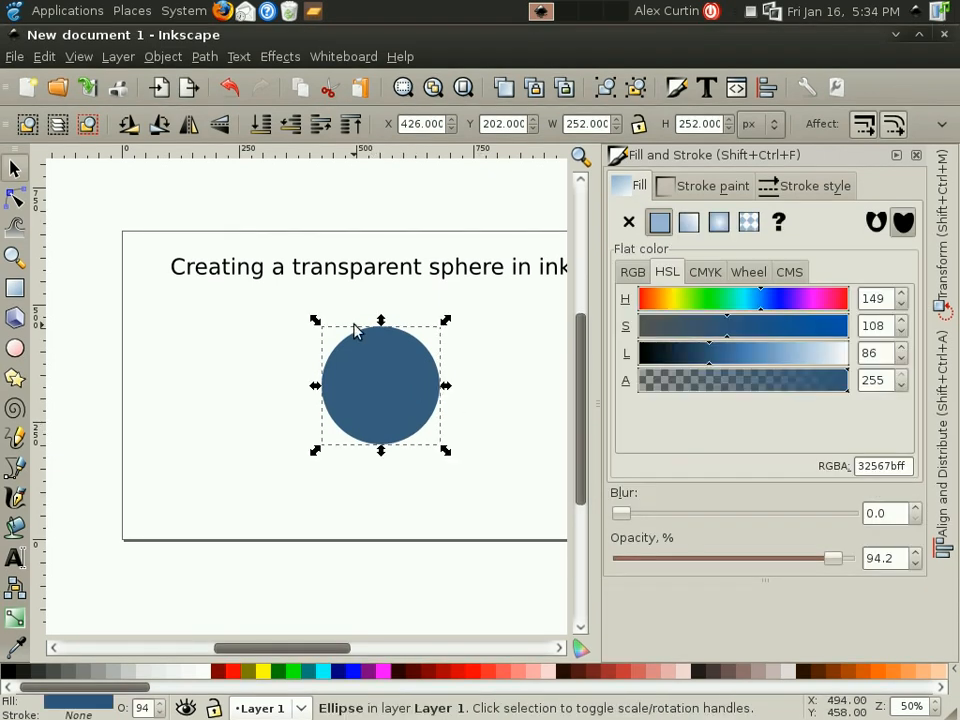
key("F11")
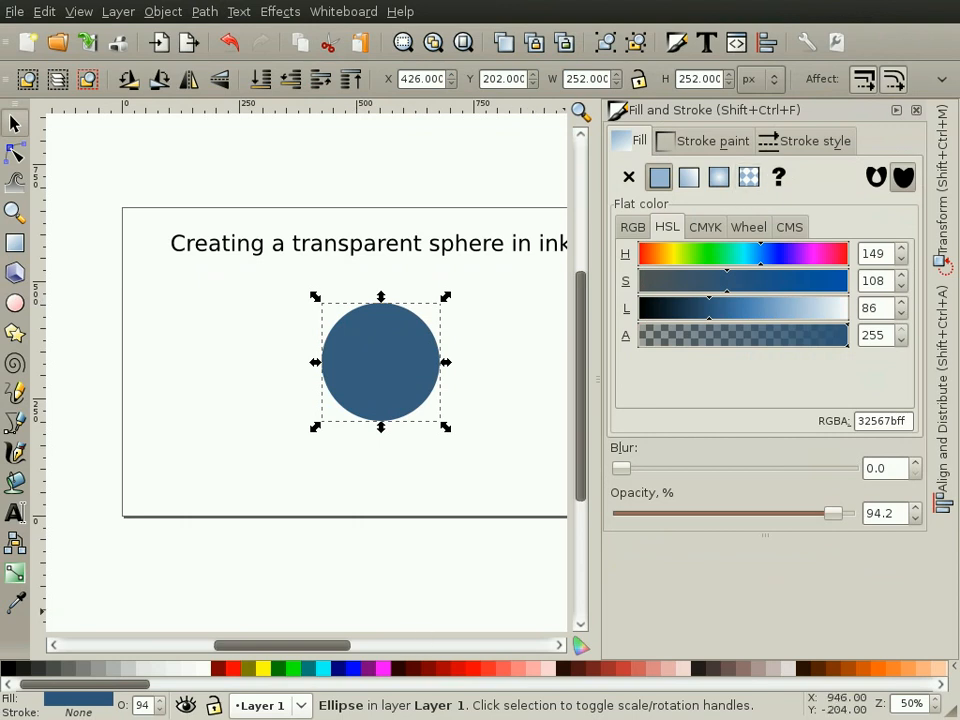
left_click_drag(332, 644, 368, 633)
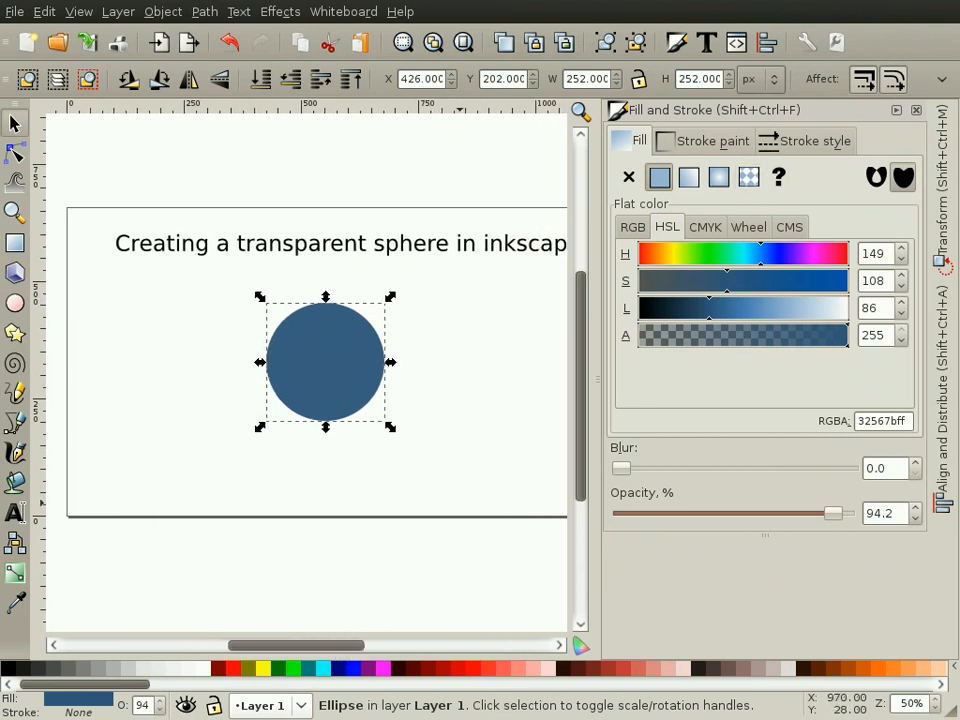
left_click(896, 110)
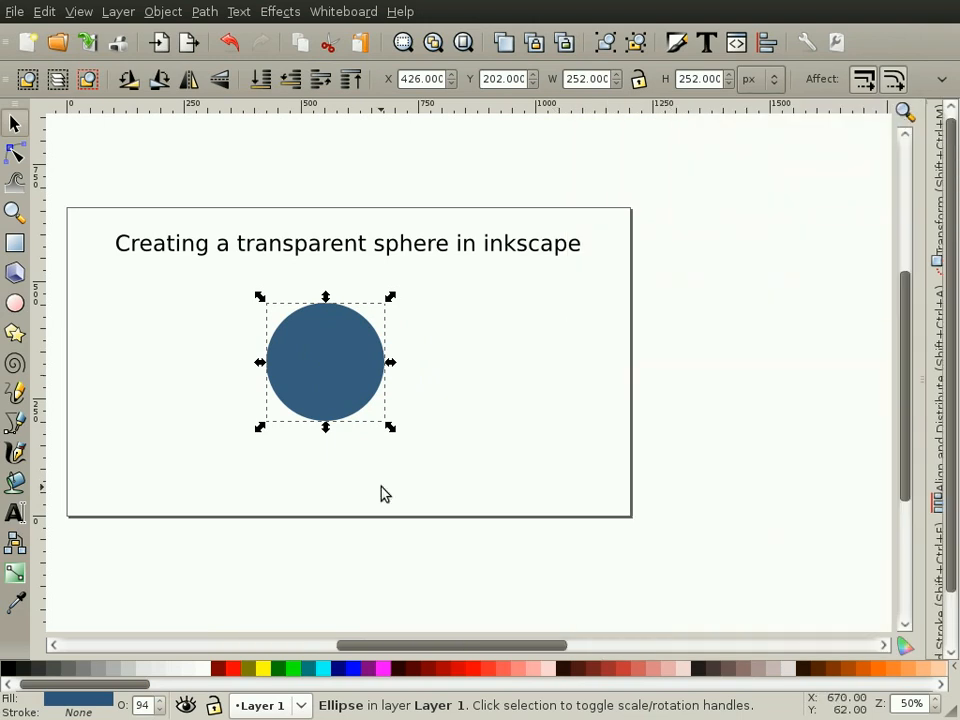
left_click_drag(306, 362, 309, 371)
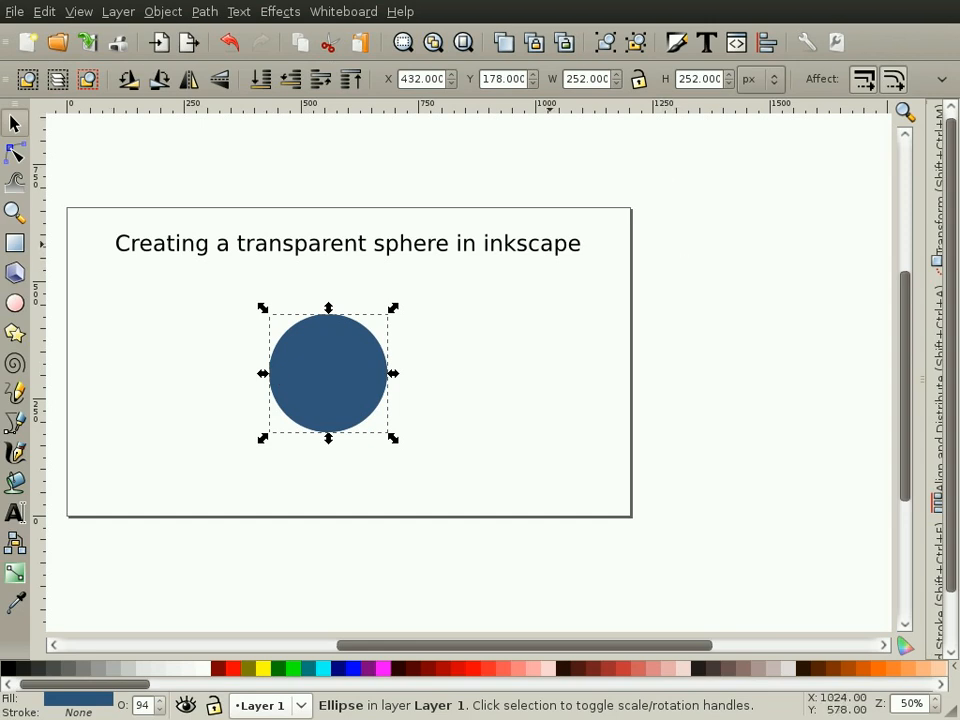
Set the top circle's fill lightness to 255 and change its fill to a radial gradient
left_click(940, 600)
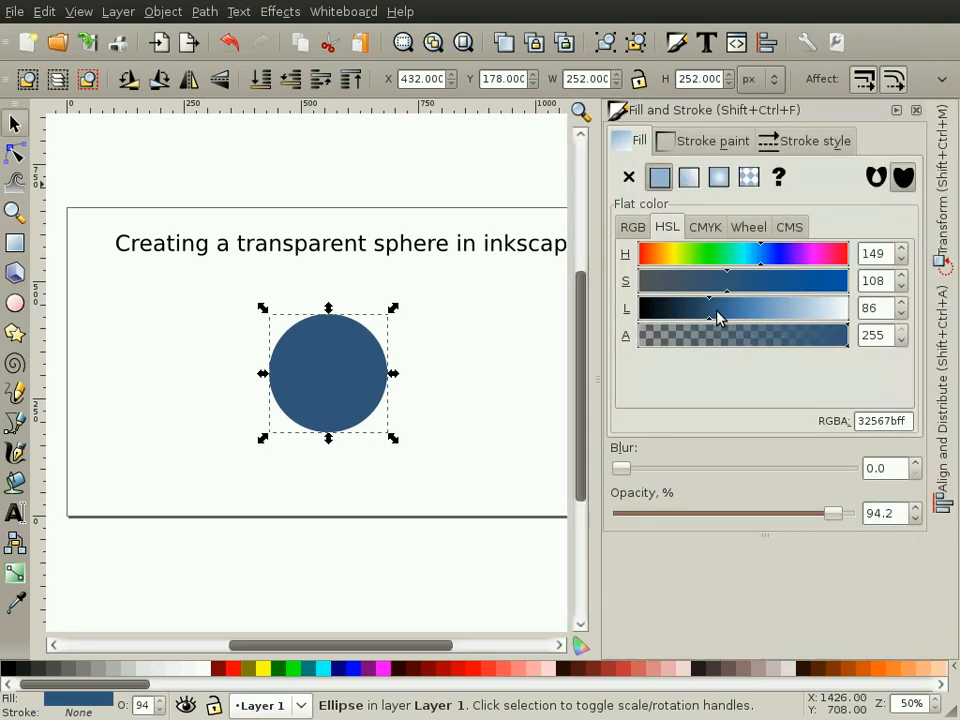
left_click_drag(713, 317, 850, 312)
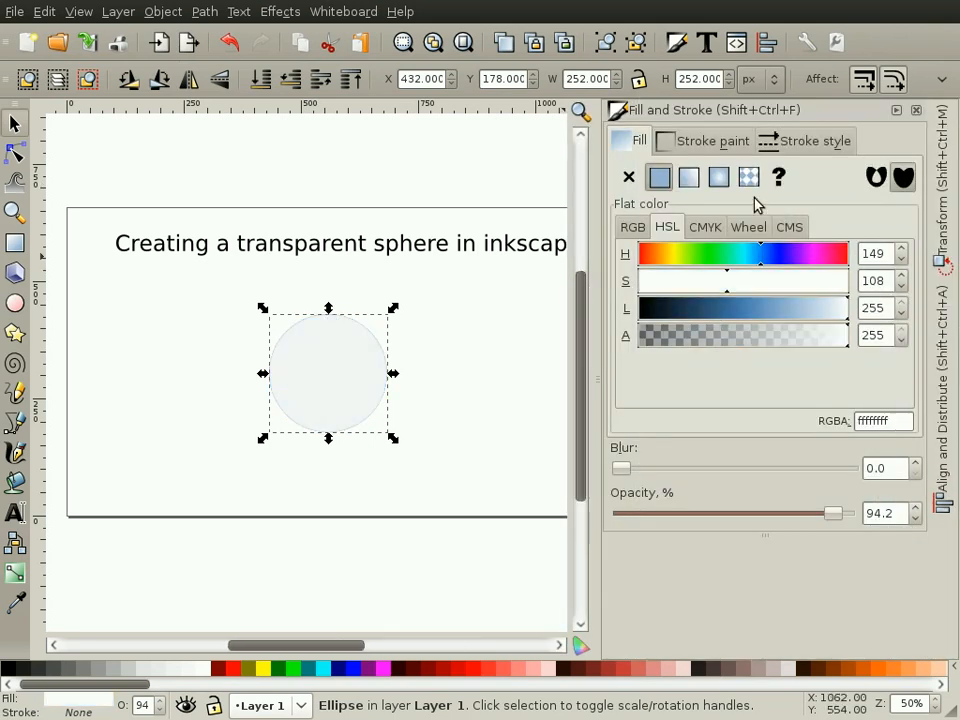
left_click(720, 184)
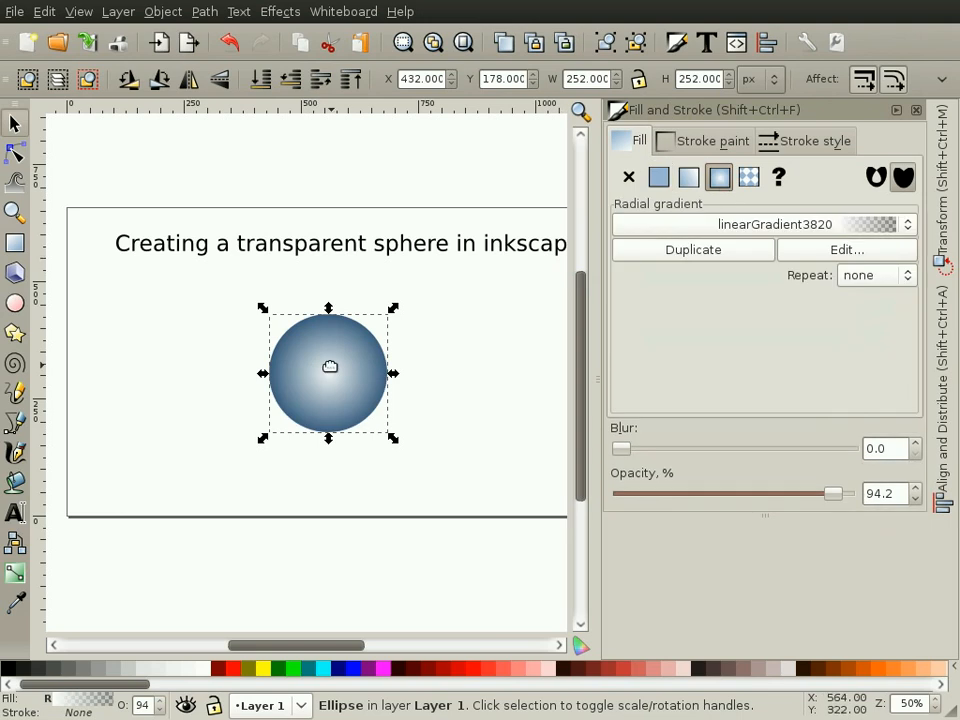
Move the radial gradient's centre toward the circle's upper left and slightly shorten its radius
key("g")
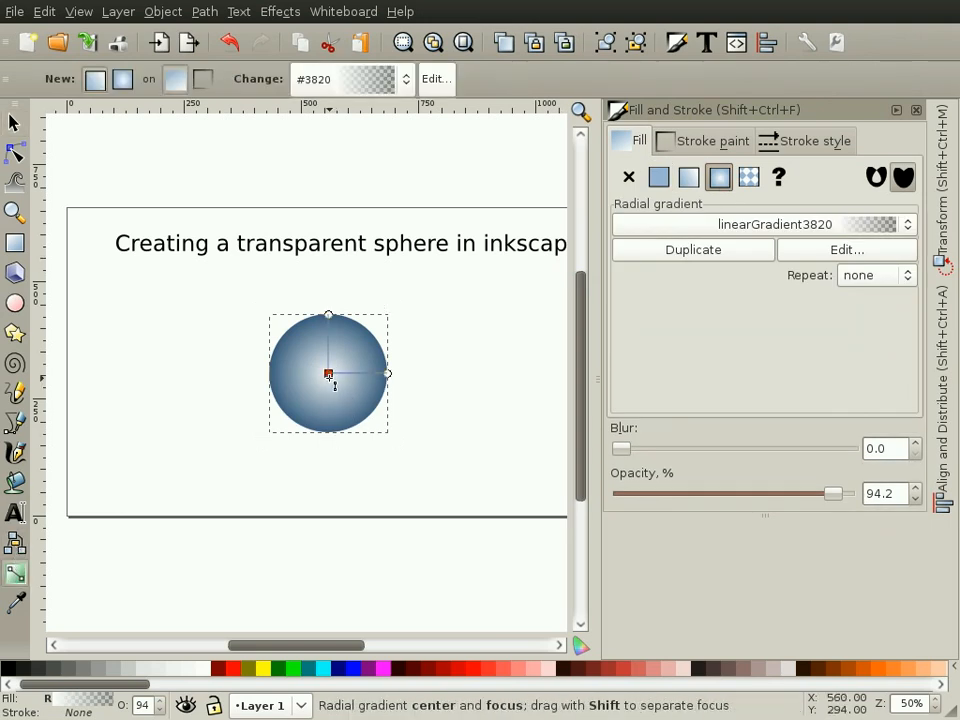
left_click_drag(330, 376, 310, 354)
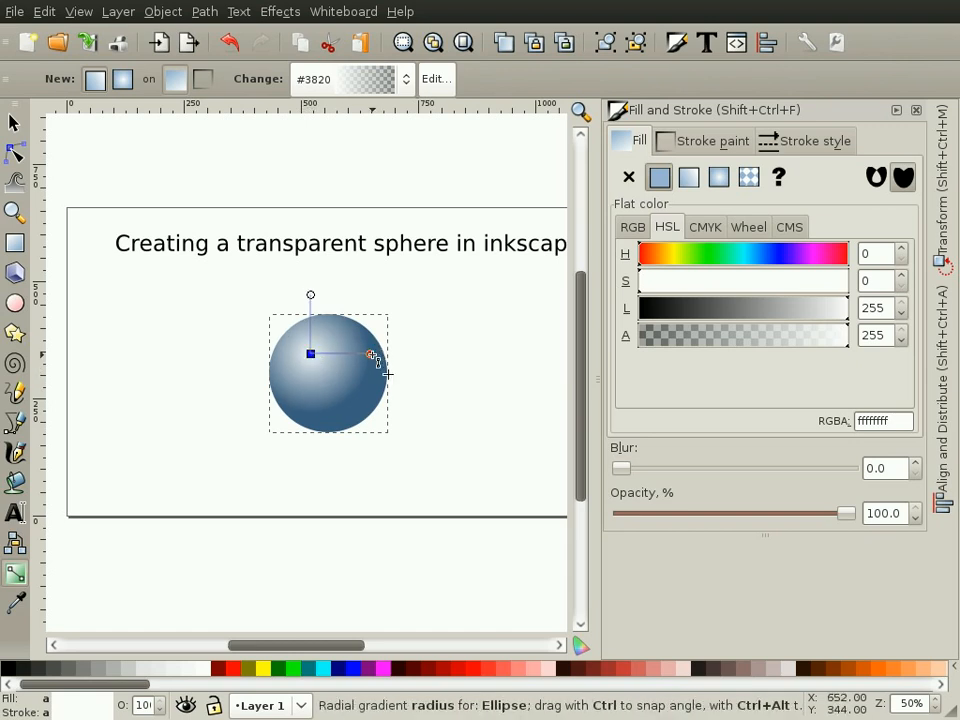
mouse_move(371, 354)
left_mouse_down()
mouse_move(388, 355)
mouse_move(363, 354)
mouse_move(385, 354)
mouse_move(371, 354)
left_mouse_up()
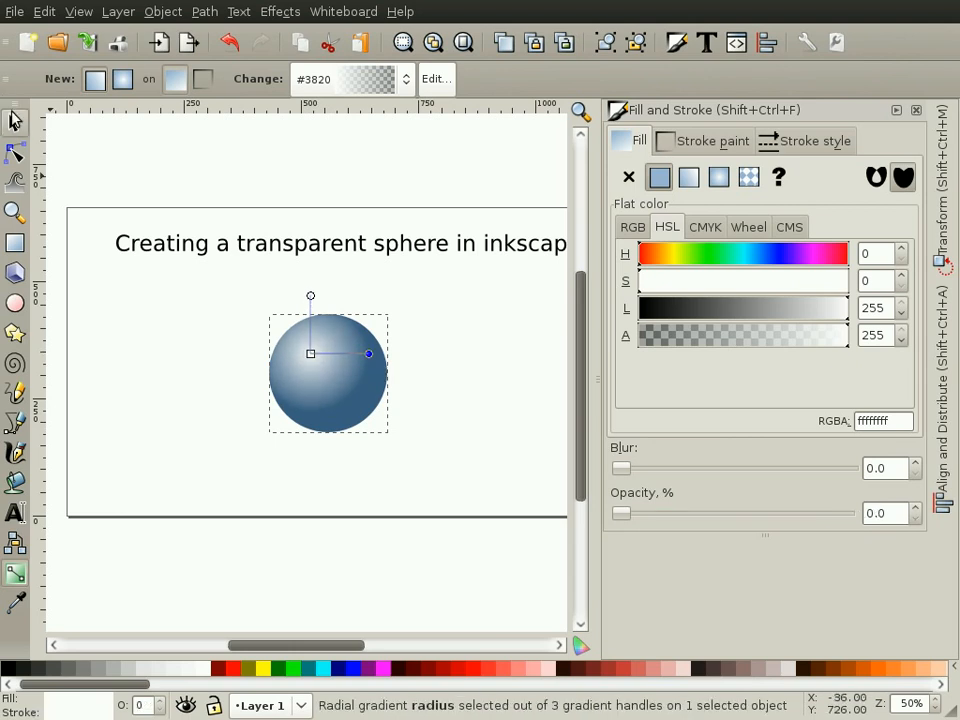
left_click(14, 123)
left_click(115, 172)
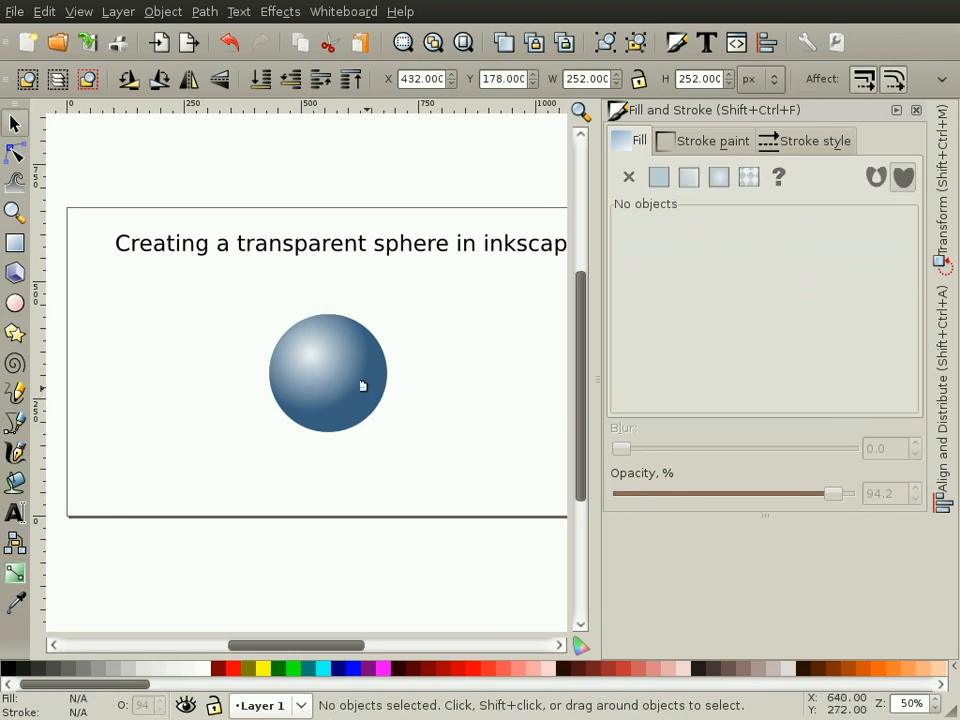
Duplicate the gradient circle in place and give the copy a flat white fill
left_click(323, 378)
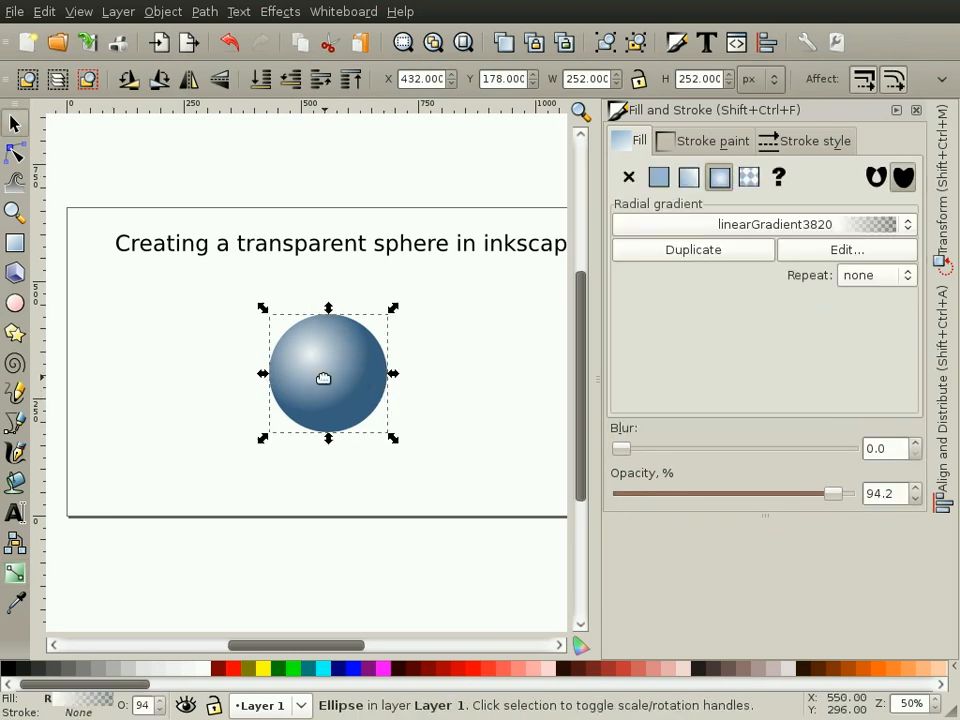
key("ctrl")
key("ctrl+d")
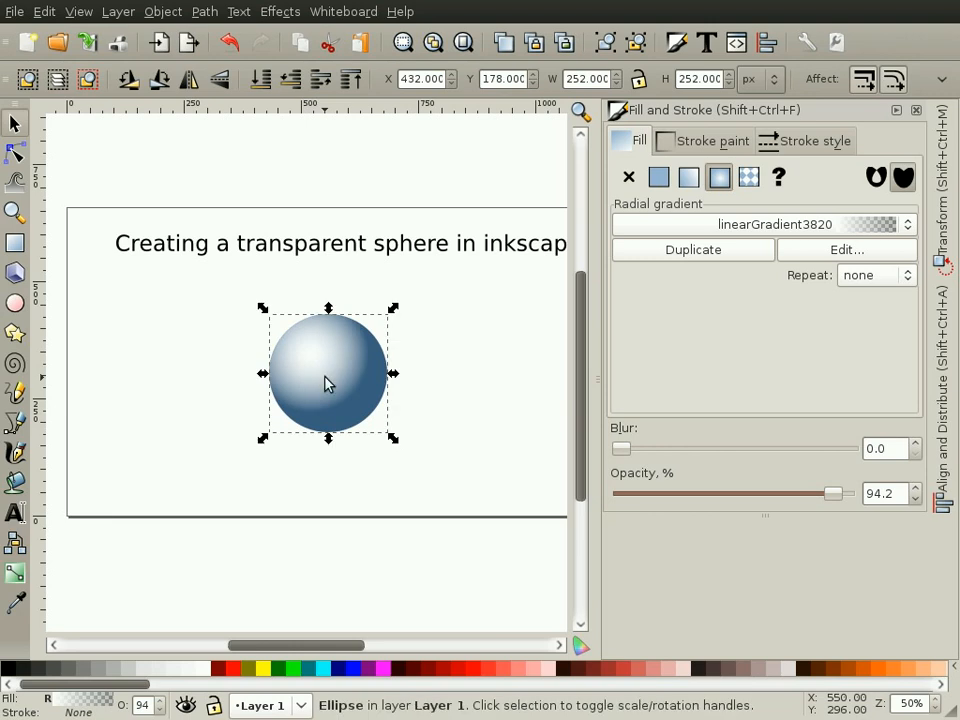
left_click(658, 177)
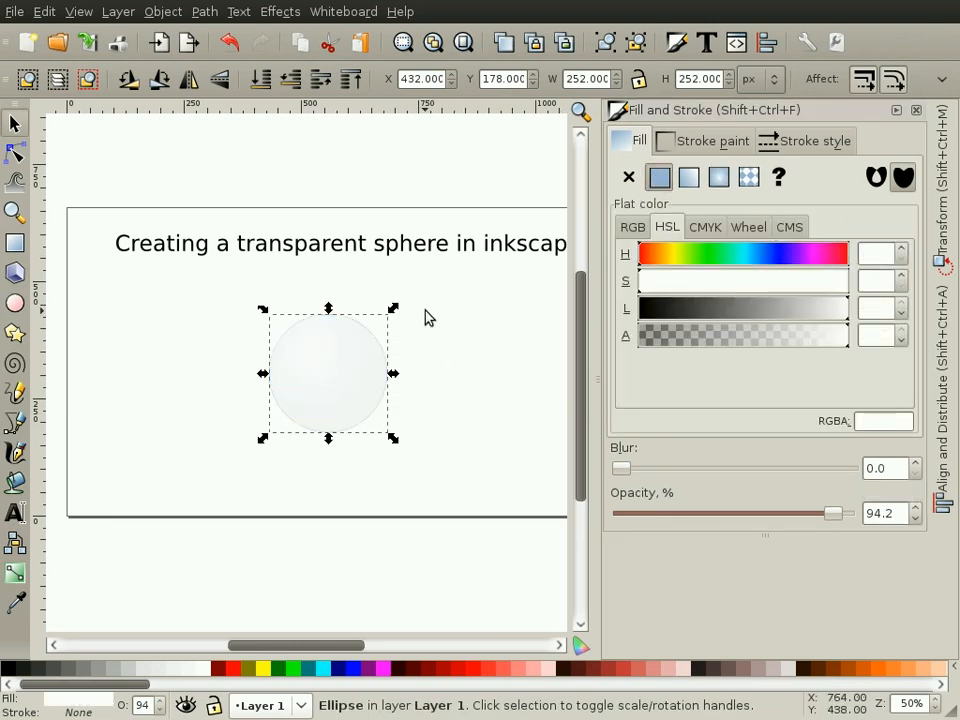
left_click(409, 373)
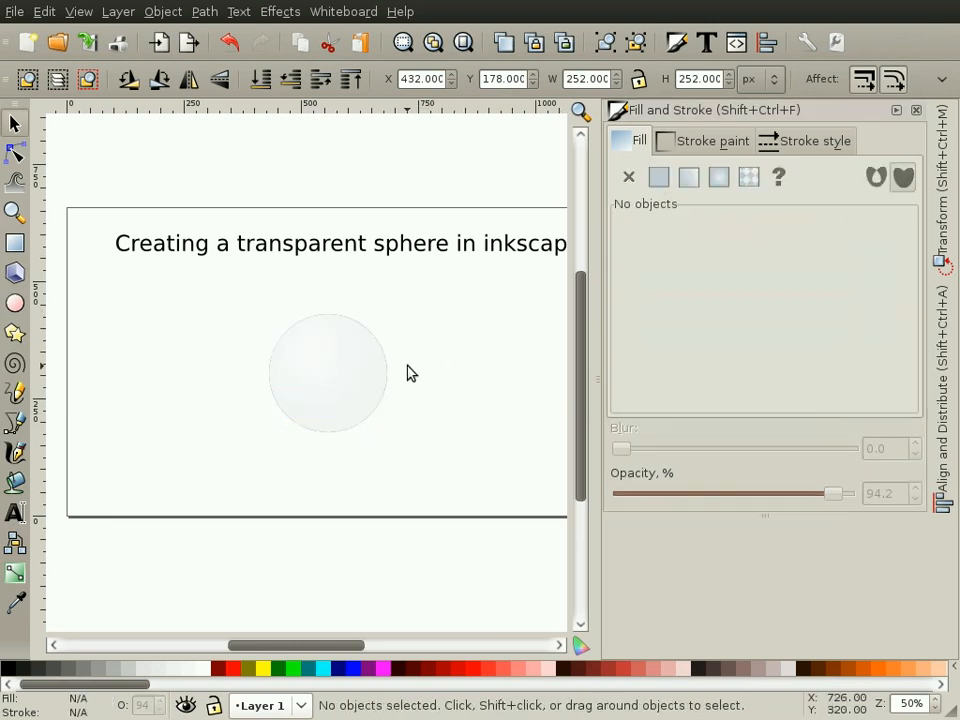
left_click(345, 394)
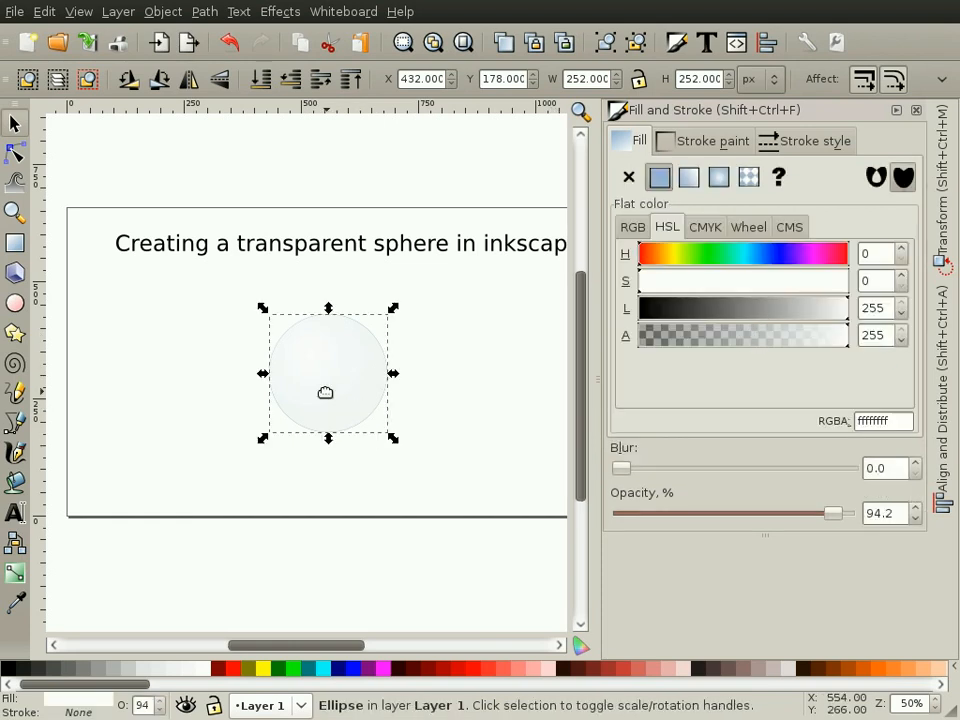
mouse_move(336, 381)
left_mouse_down()
mouse_move(328, 406)
mouse_move(337, 385)
left_mouse_up()
key("ctrl+z")
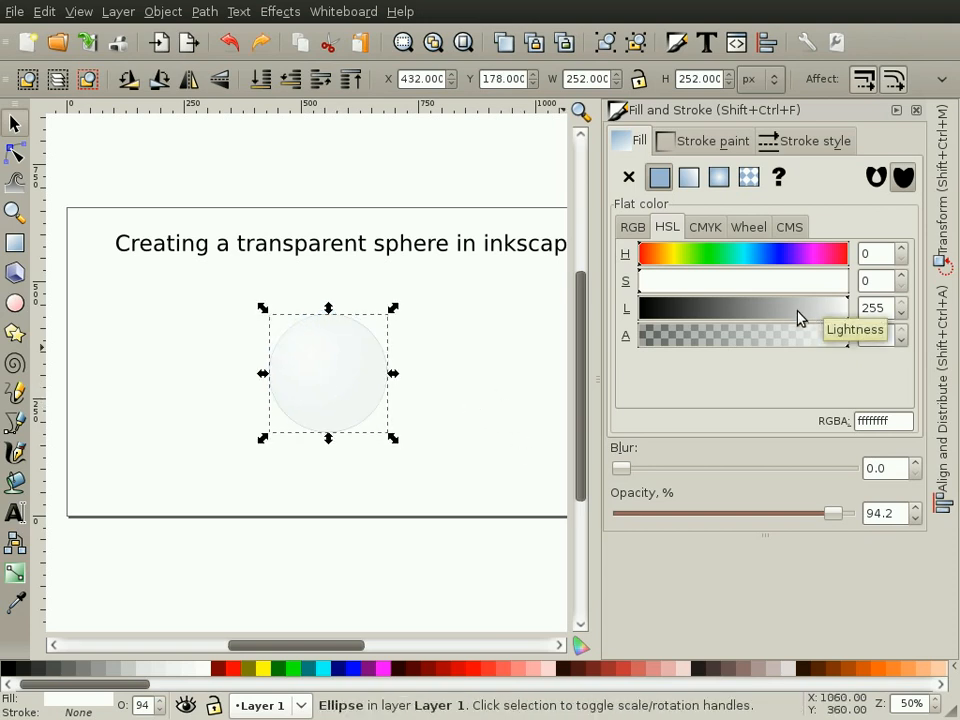
Set the white circle's opacity to 100%
left_click(528, 344)
left_click(326, 369)
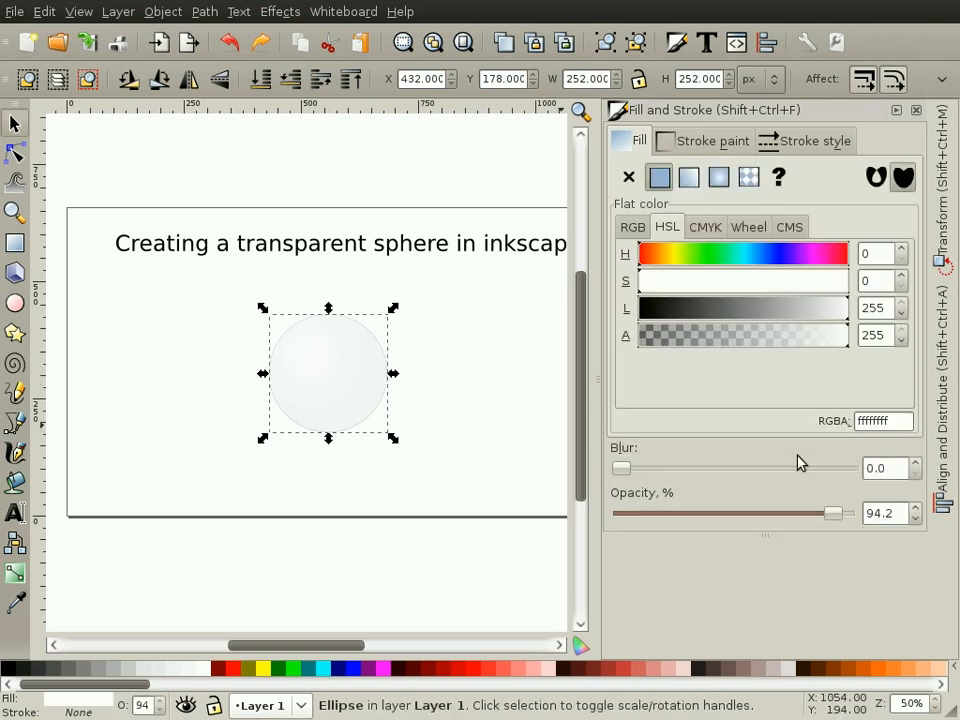
left_click_drag(840, 517, 850, 514)
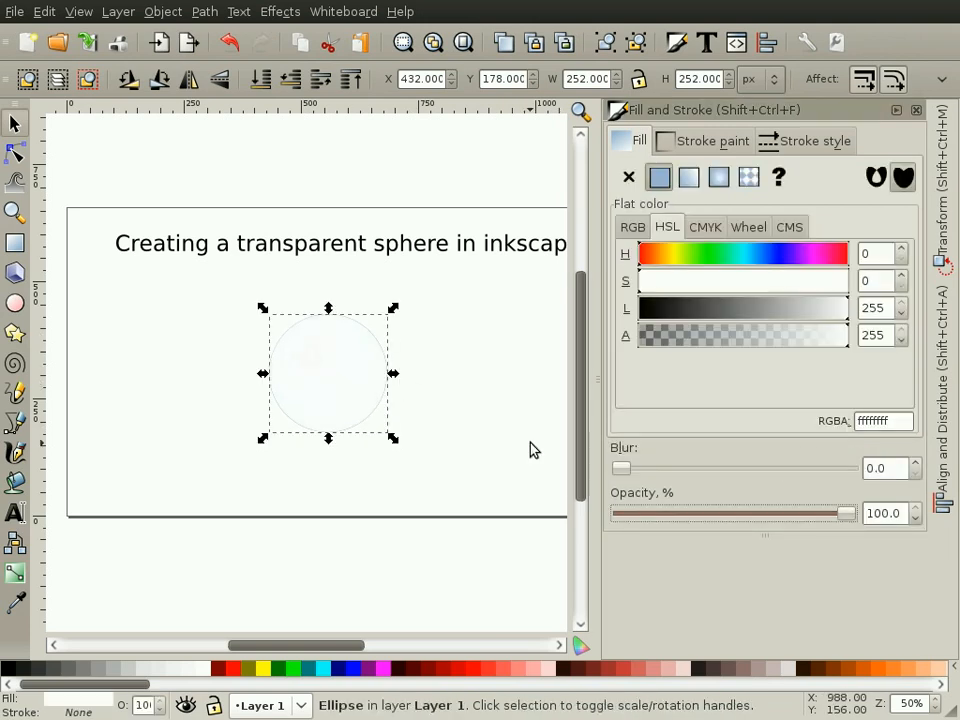
Duplicate the white circle and offset the copy up and to the left, to about X 418, Y 190 px
left_click(502, 419)
left_click(333, 388)
key("ctrl")
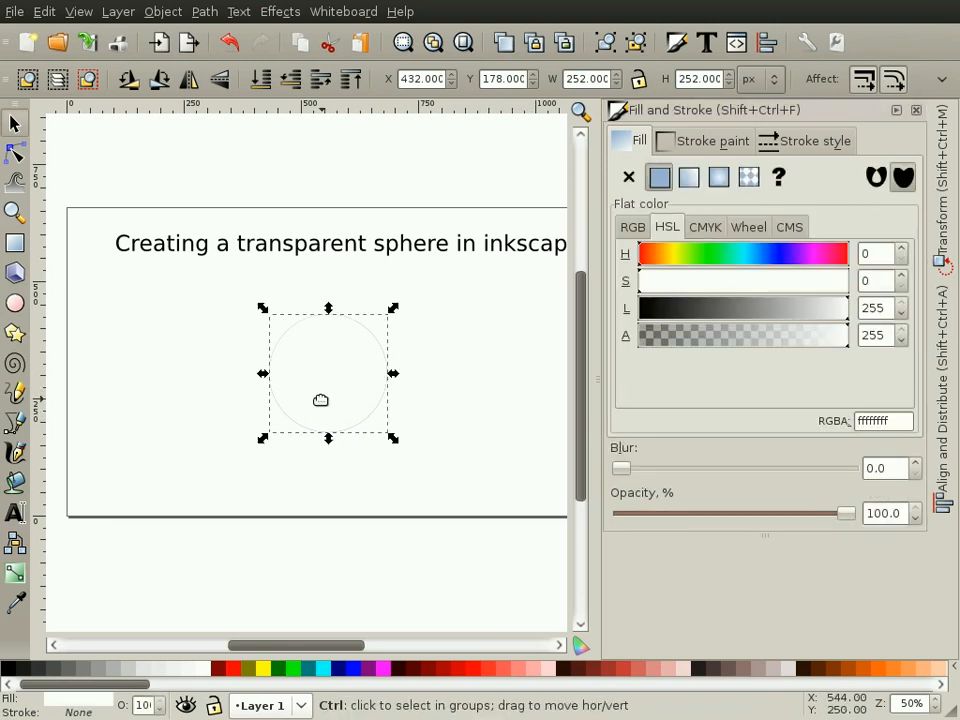
mouse_move(344, 382)
left_mouse_down()
mouse_move(323, 419)
mouse_move(336, 375)
left_mouse_up()
key("ctrl+z")
left_click(224, 397)
Subtract the offset white circle from the white circle beneath it with the Difference operation to form a crescent
left_click(14, 212)
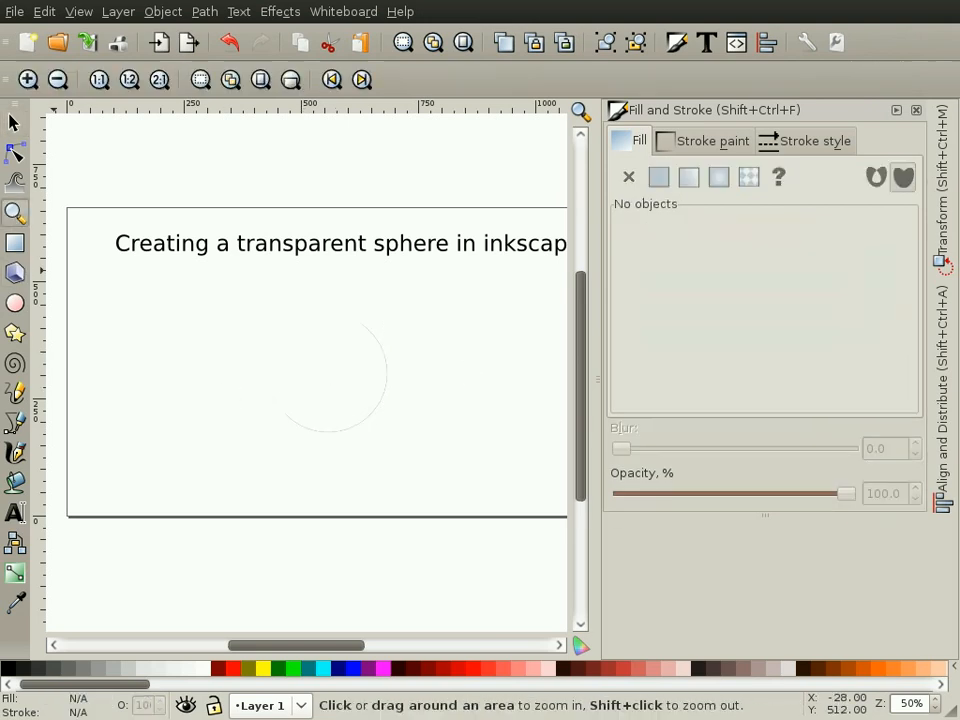
left_click(369, 399)
left_click(369, 399)
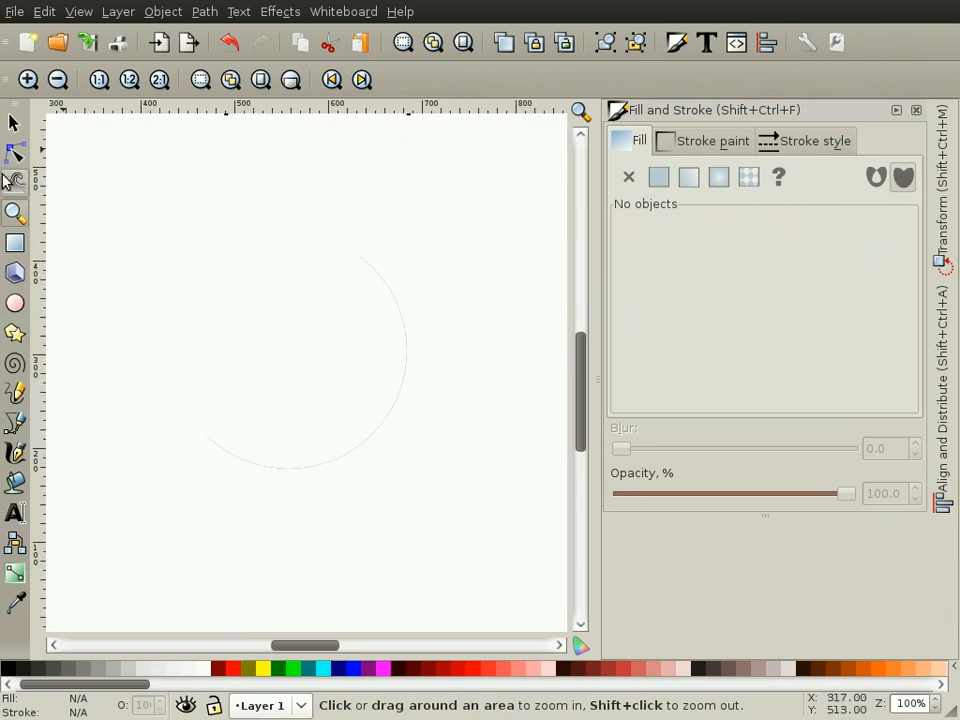
left_click(14, 122)
left_click(229, 270)
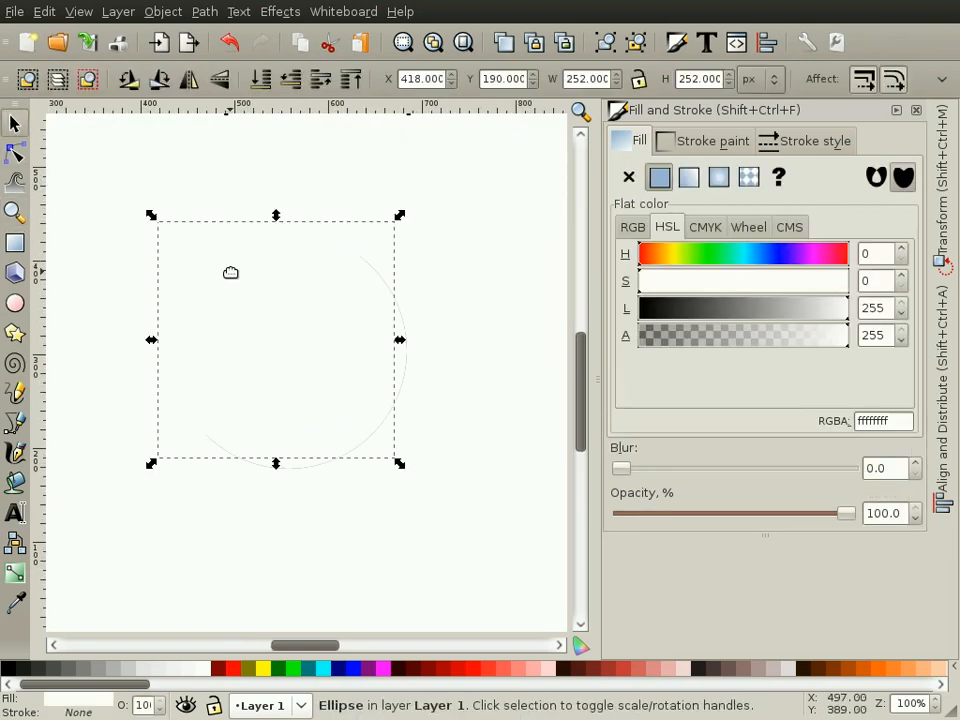
left_click(403, 323, "shift")
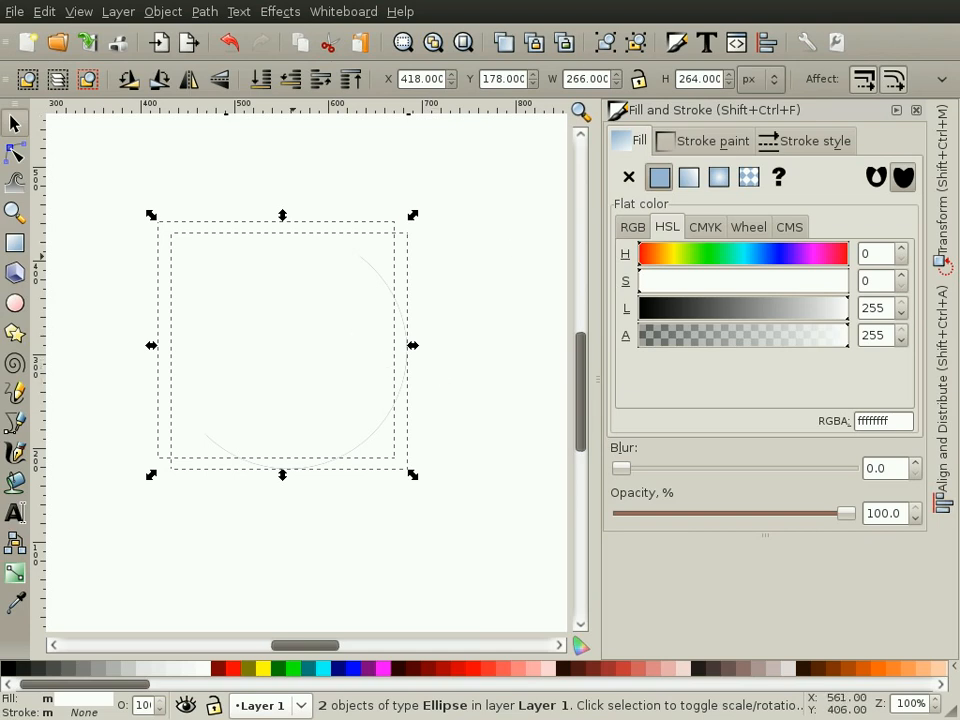
left_click(204, 12)
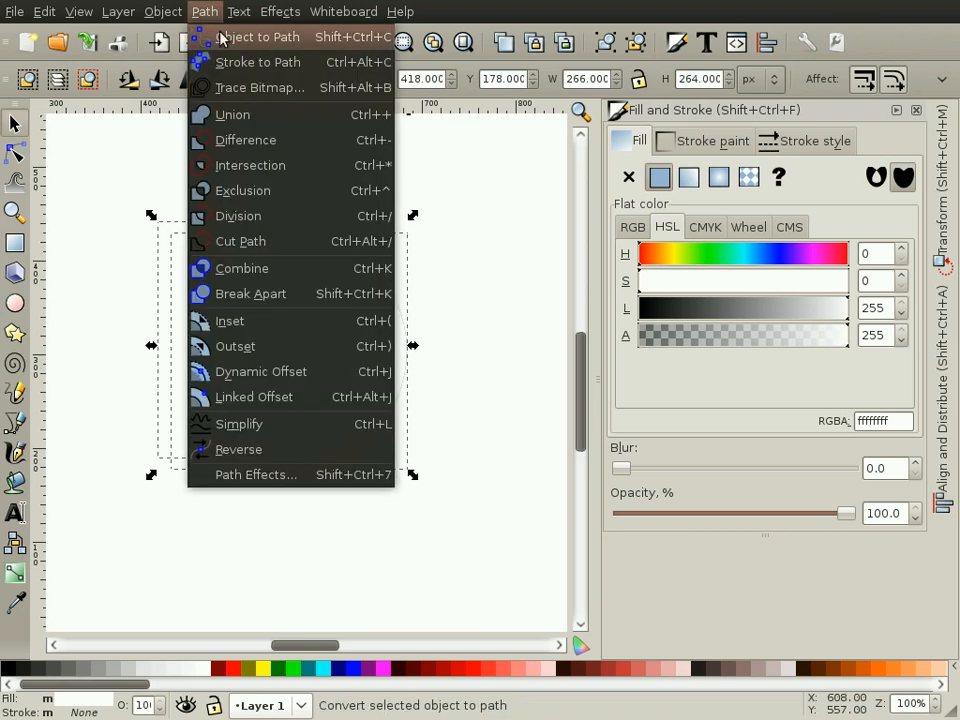
left_click(245, 143)
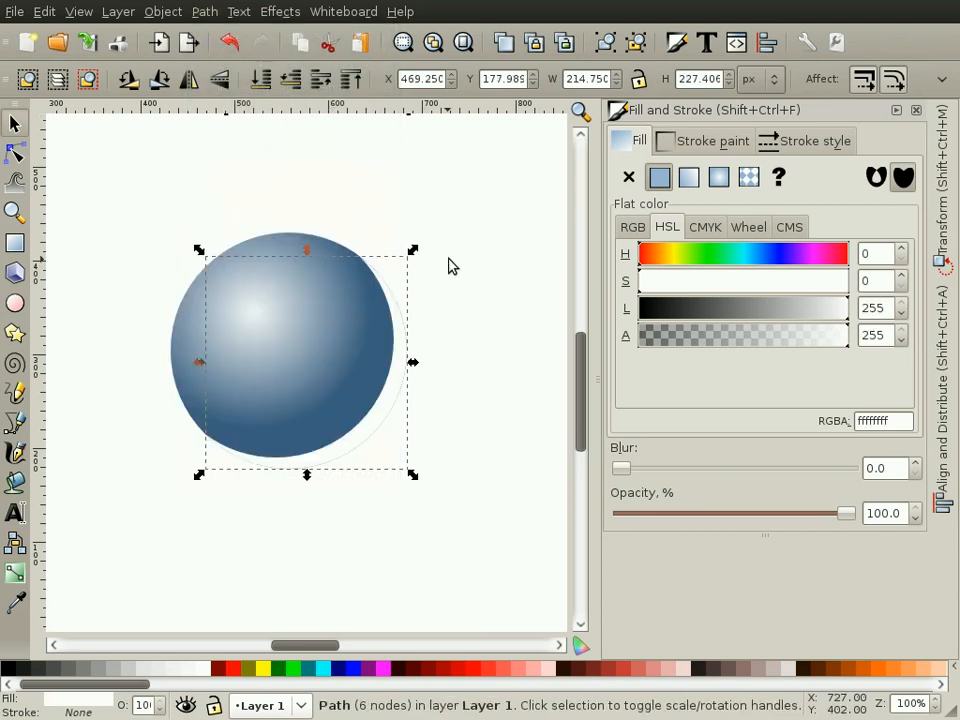
Blur the white crescent to about 16.8
left_click(446, 351)
left_click(405, 358)
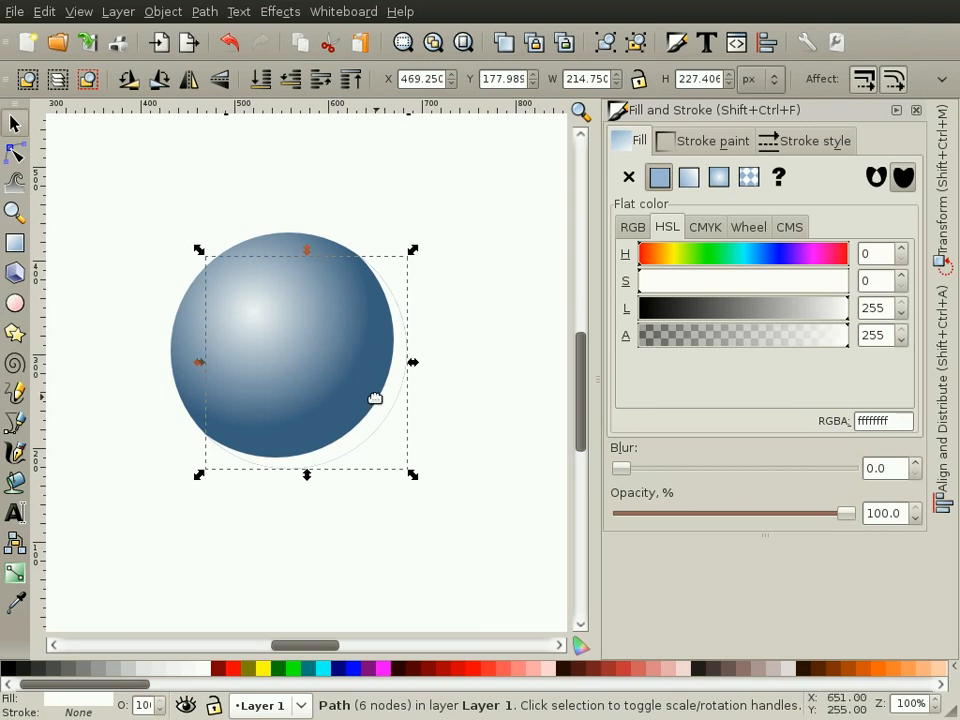
left_click_drag(621, 470, 655, 475)
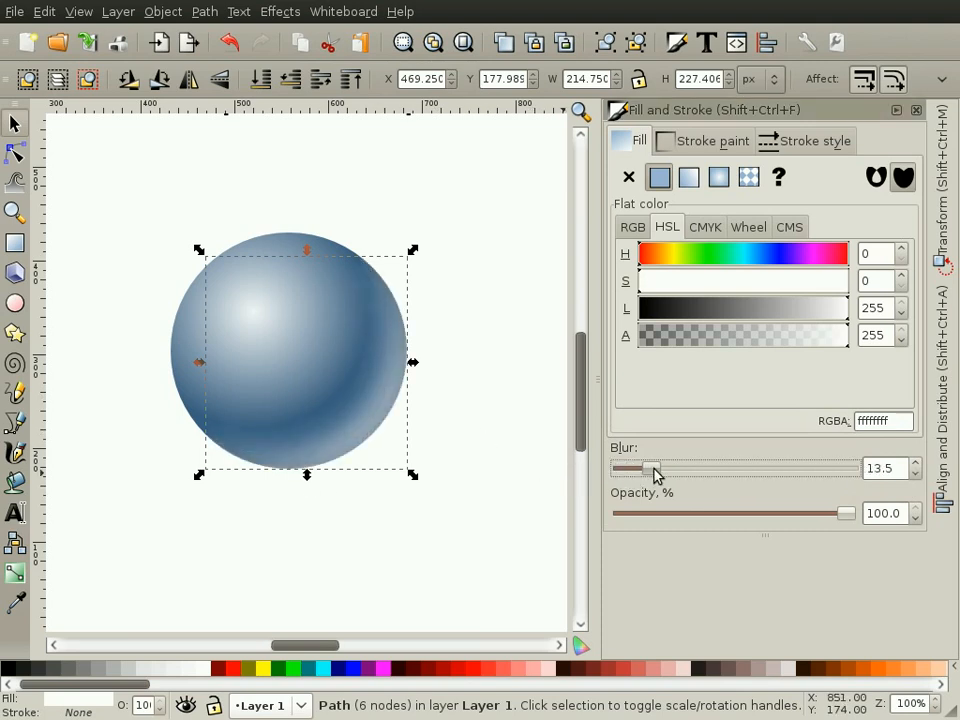
left_click(533, 474)
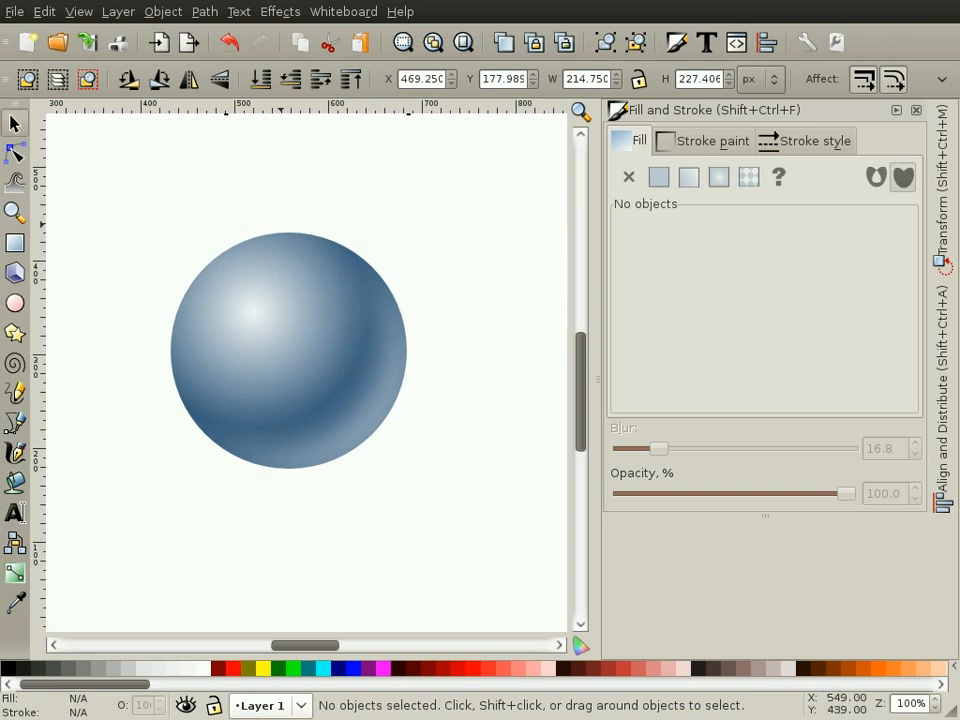
Make a copy of the underlying blue circle in place on top, restoring the gradient circle and crescent after moving them aside
left_click(250, 290)
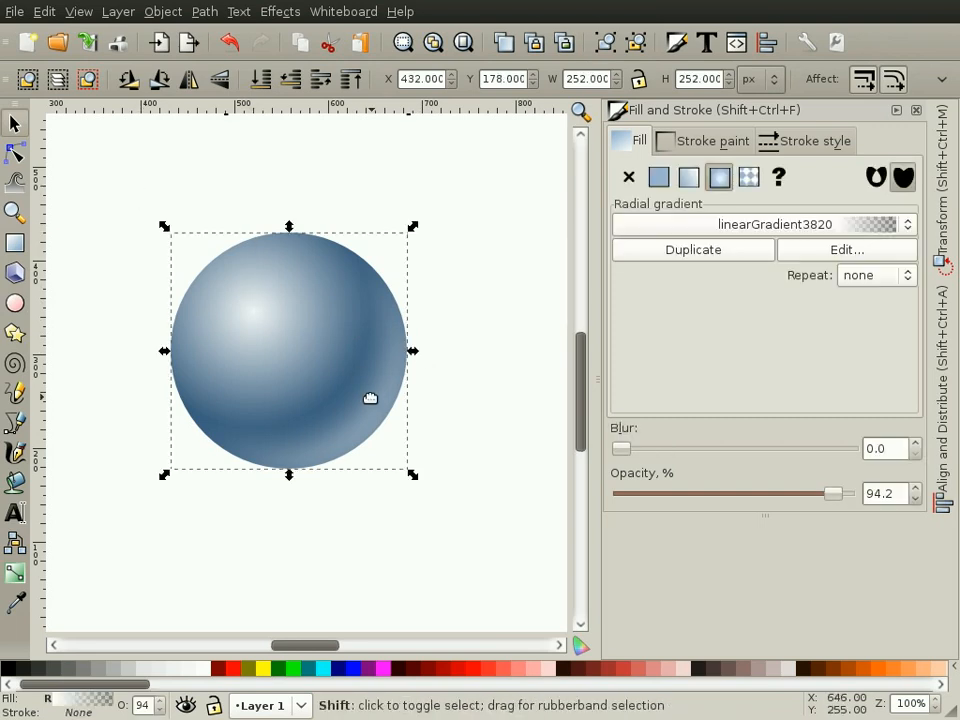
left_click(386, 400, "shift")
left_click_drag(388, 399, 226, 526)
left_click(327, 297)
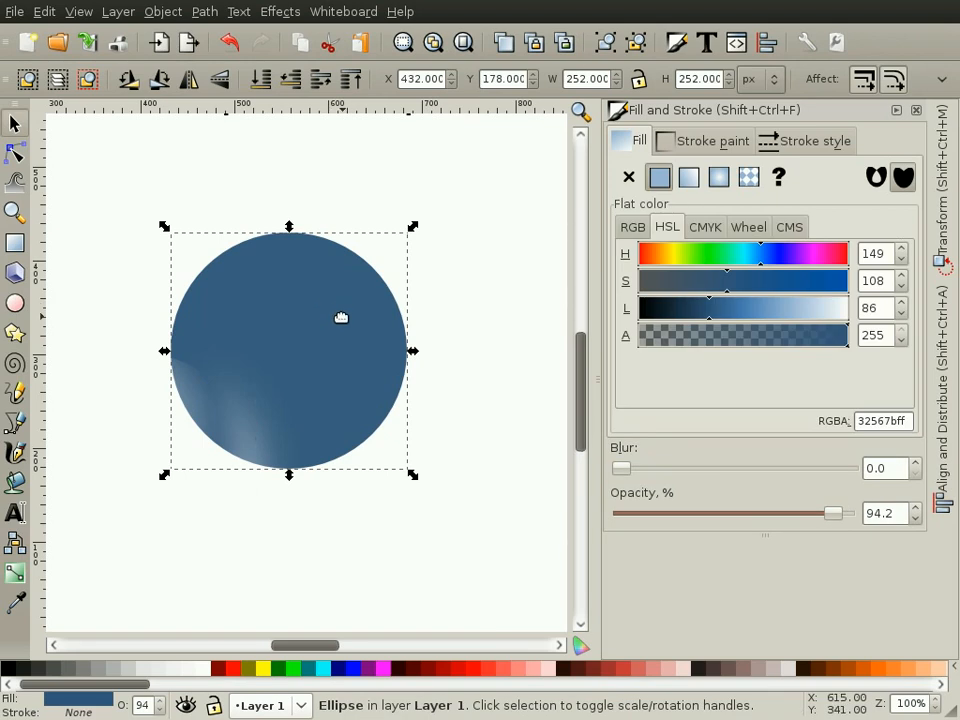
key("ctrl")
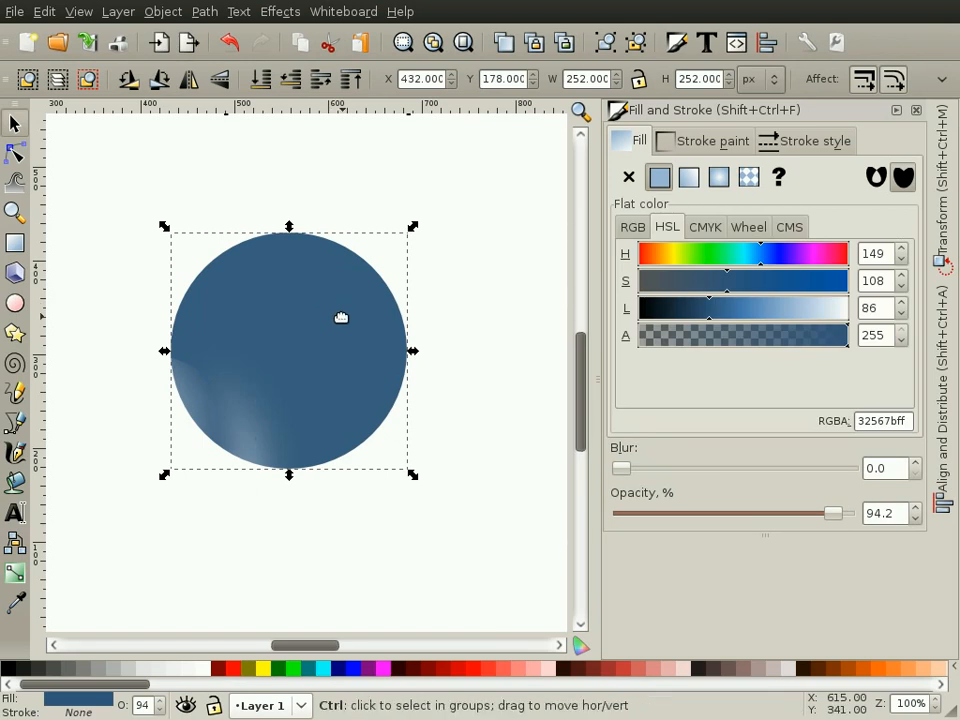
key("ctrl+z")
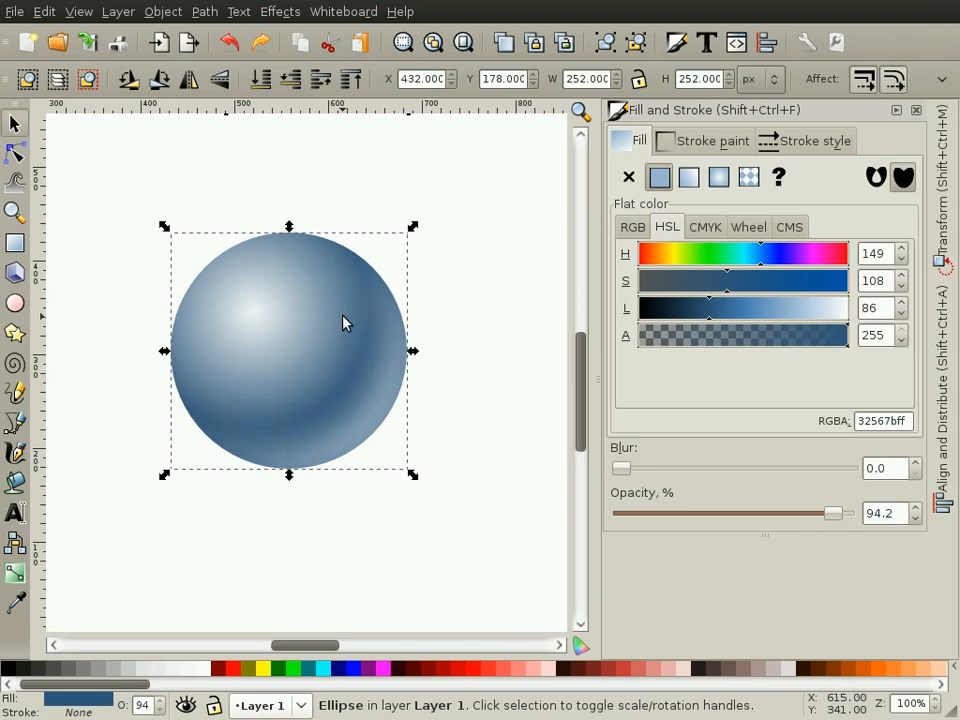
key("ctrl+shift+z")
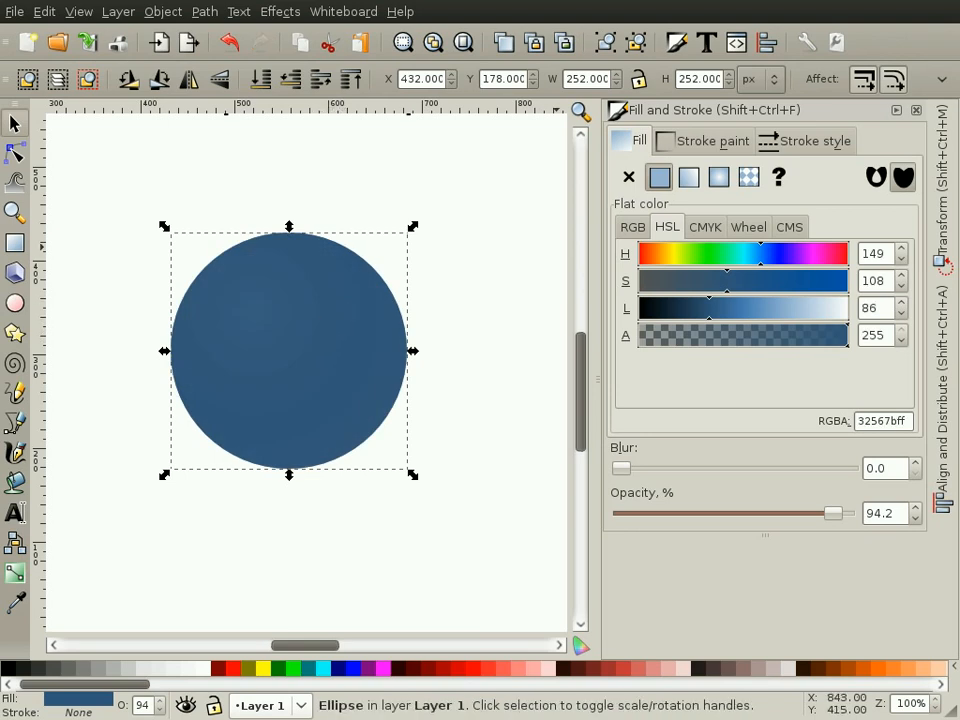
Give the copied blue circle a flat black stroke and remove its fill
left_click(692, 145)
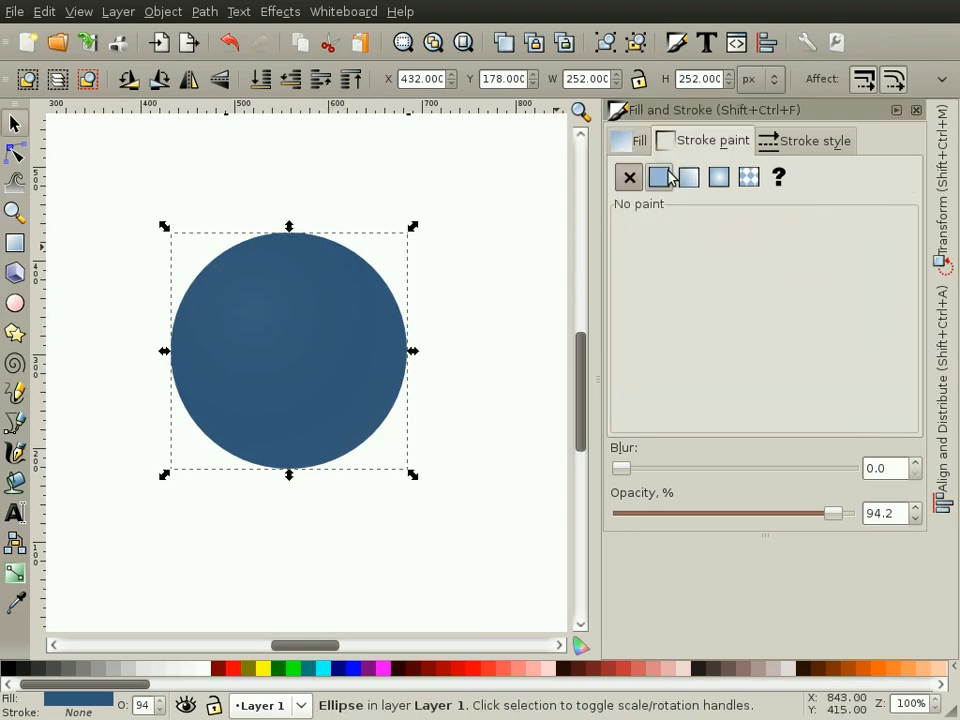
left_click(659, 177)
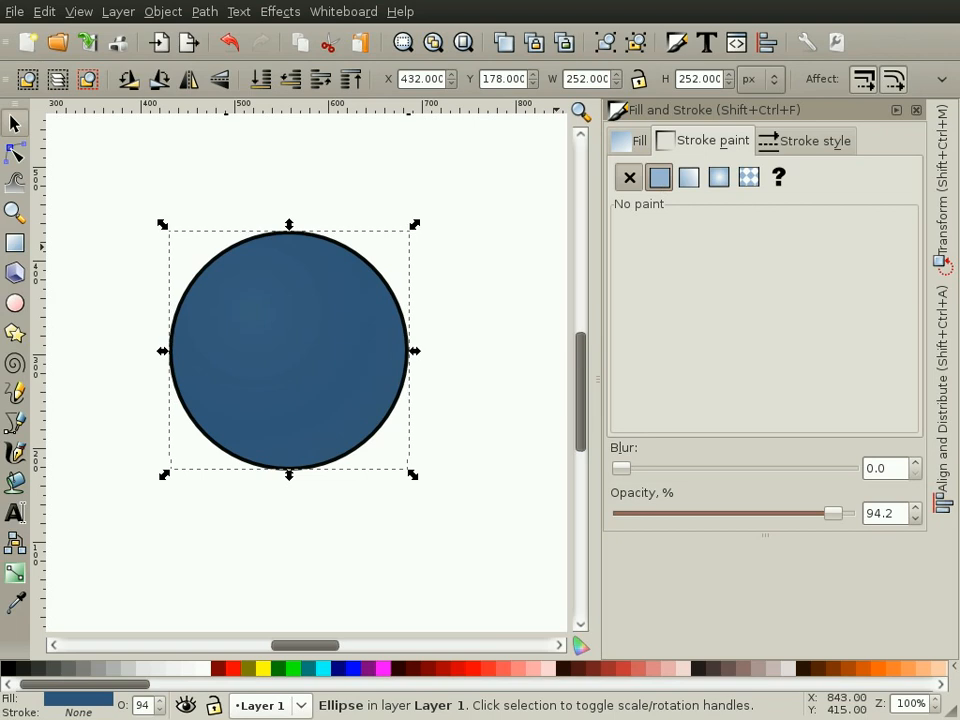
left_click(630, 140)
left_click(629, 178)
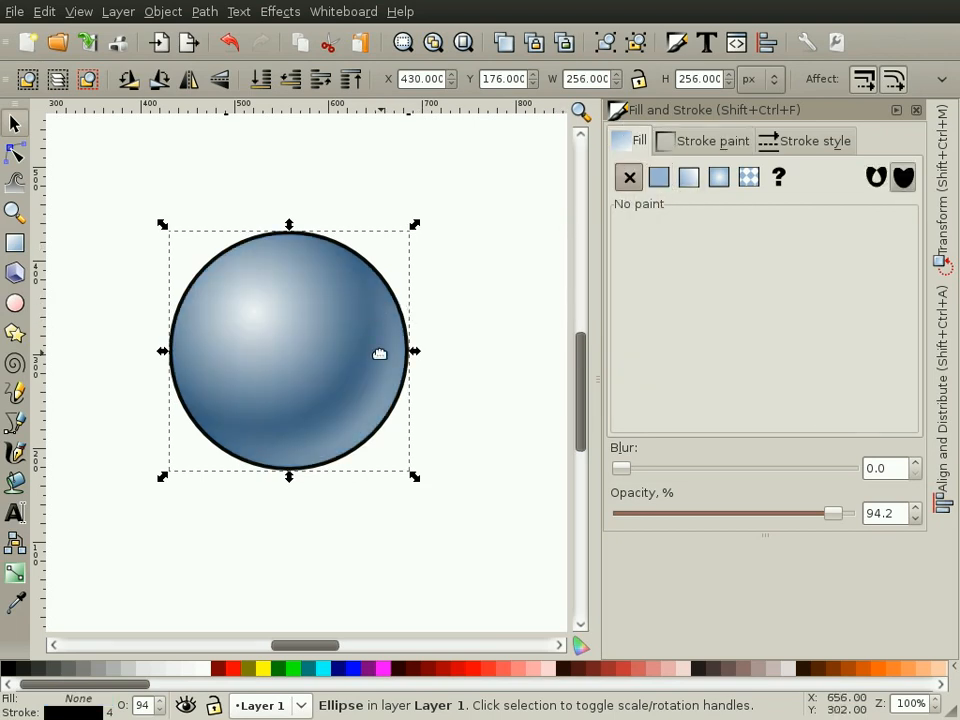
Clip the blurred crescent with the black outline circle
left_click(365, 416, "shift")
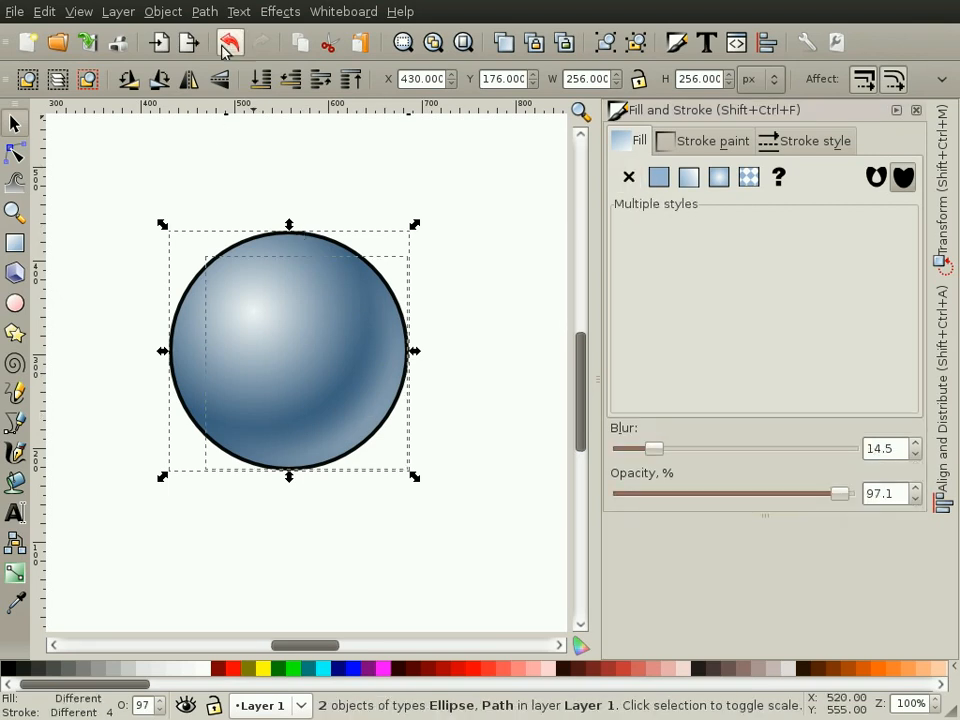
left_click(163, 12)
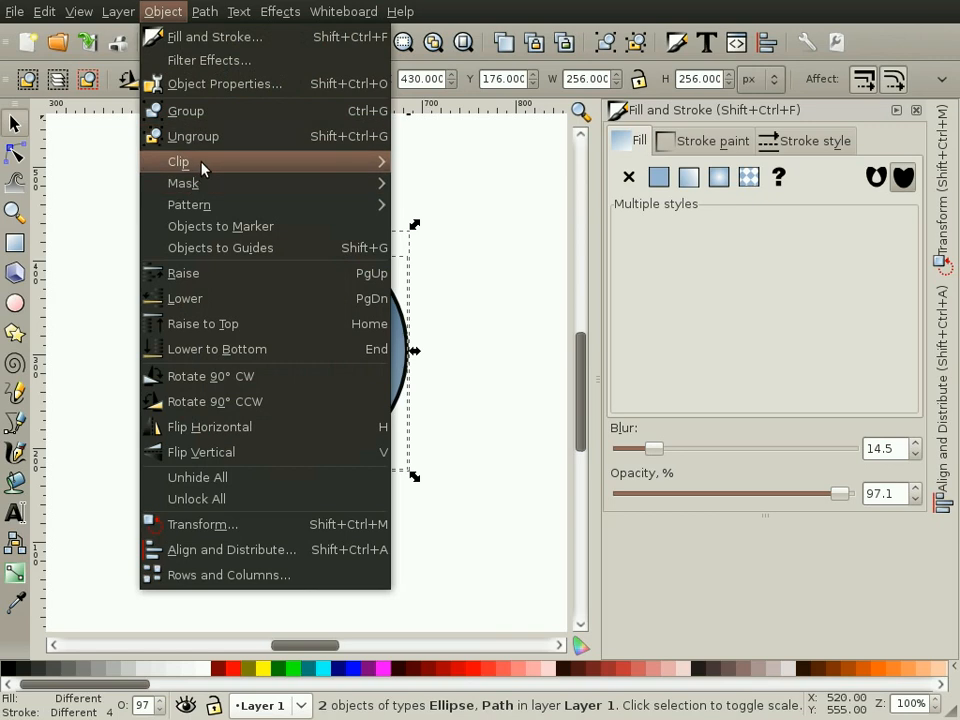
left_click(398, 163)
left_click(441, 289)
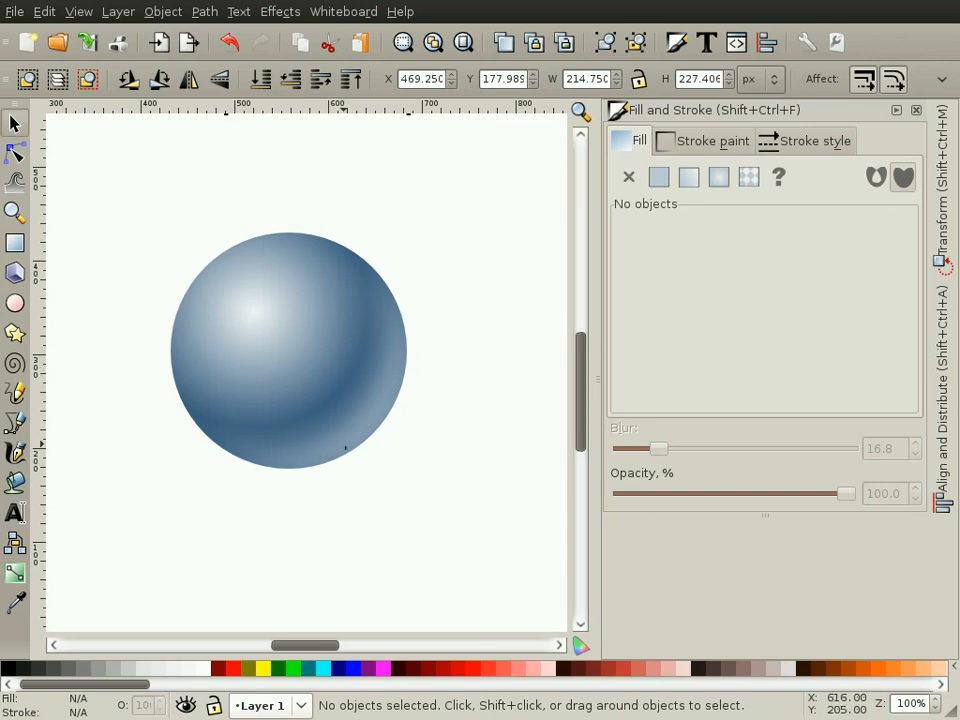
left_click(266, 315)
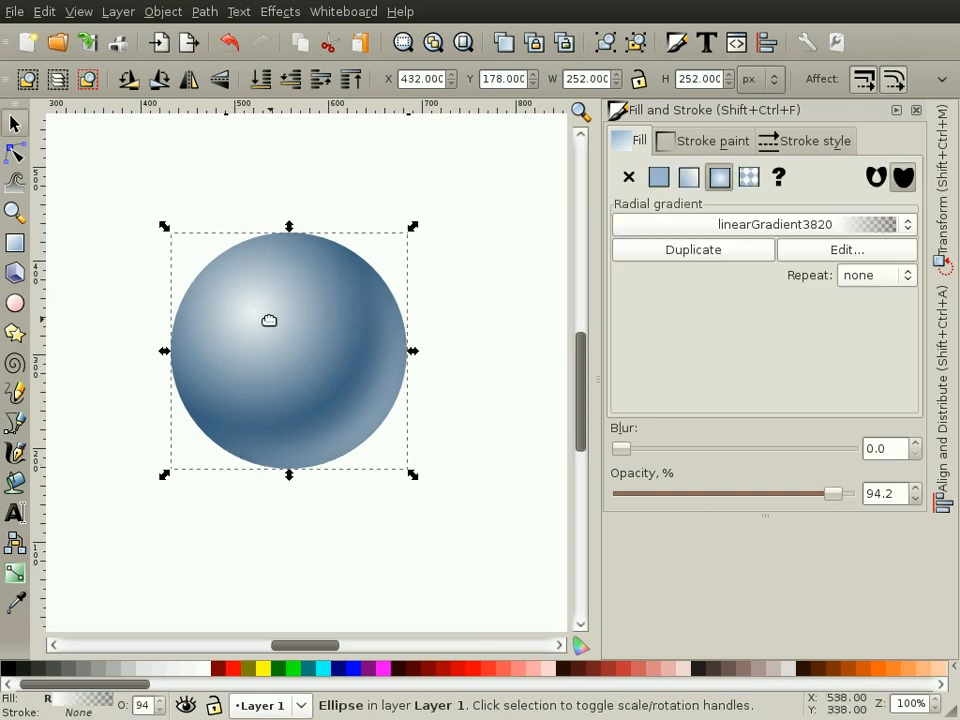
left_click_drag(284, 336, 272, 439)
key("ctrl+z")
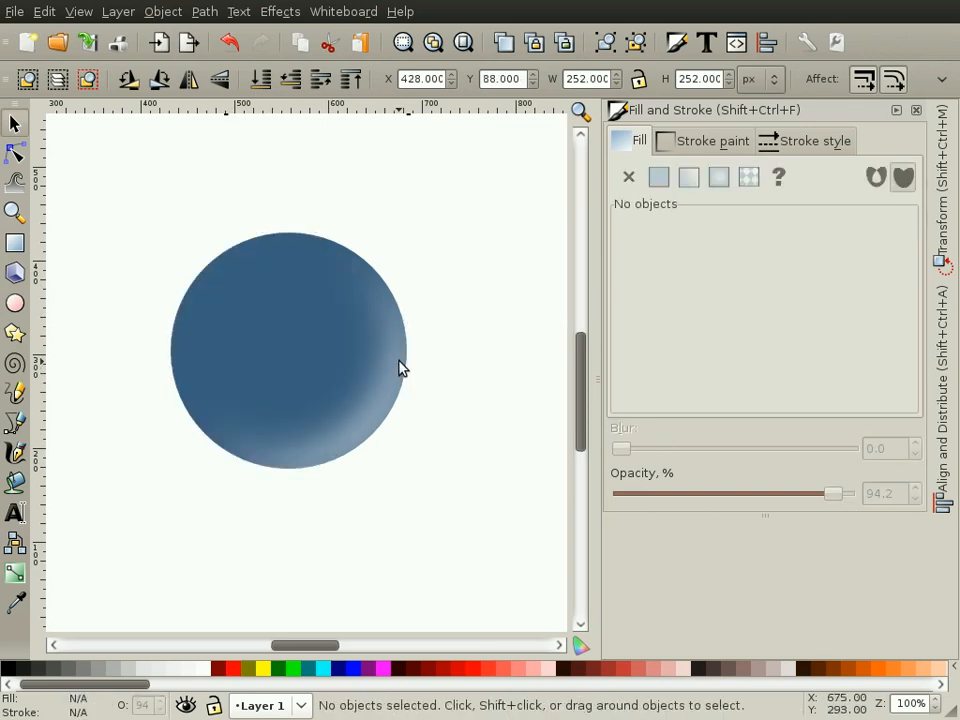
key("ctrl+z")
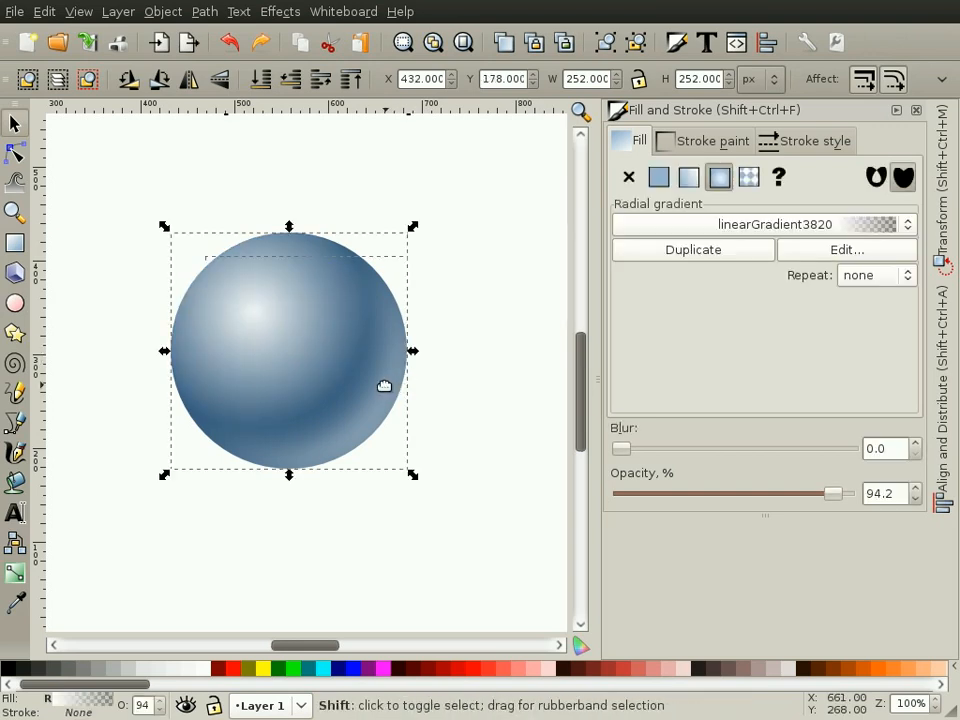
Select the underlying blue circle, keeping the gradient circle and crescent in their original places, and set its opacity to about 74.2%
left_click(386, 386, "shift")
left_click_drag(389, 387, 280, 570)
key("ctrl+z")
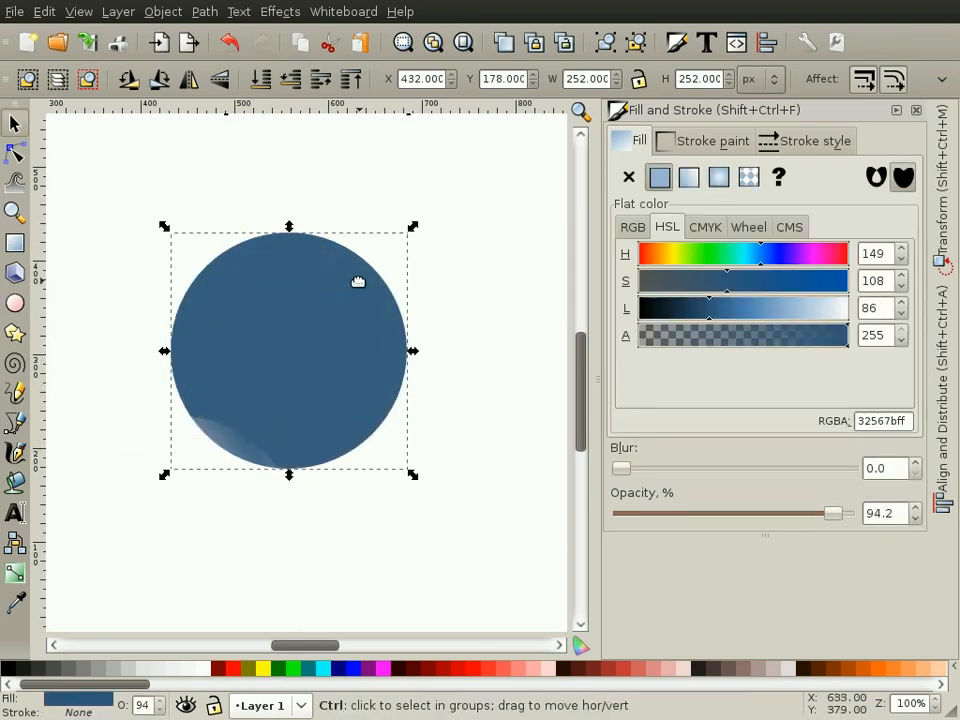
left_click_drag(833, 514, 786, 516)
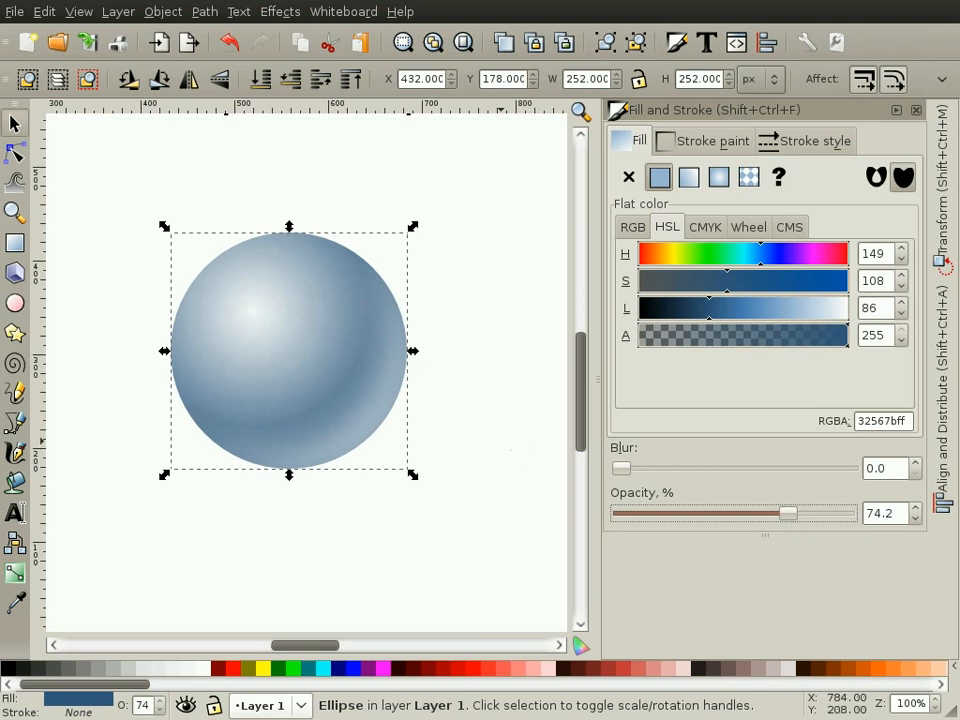
left_click(525, 452)
Slightly lower the crescent's opacity and set the radial gradient circle's opacity to about 81.2%
left_click(296, 347)
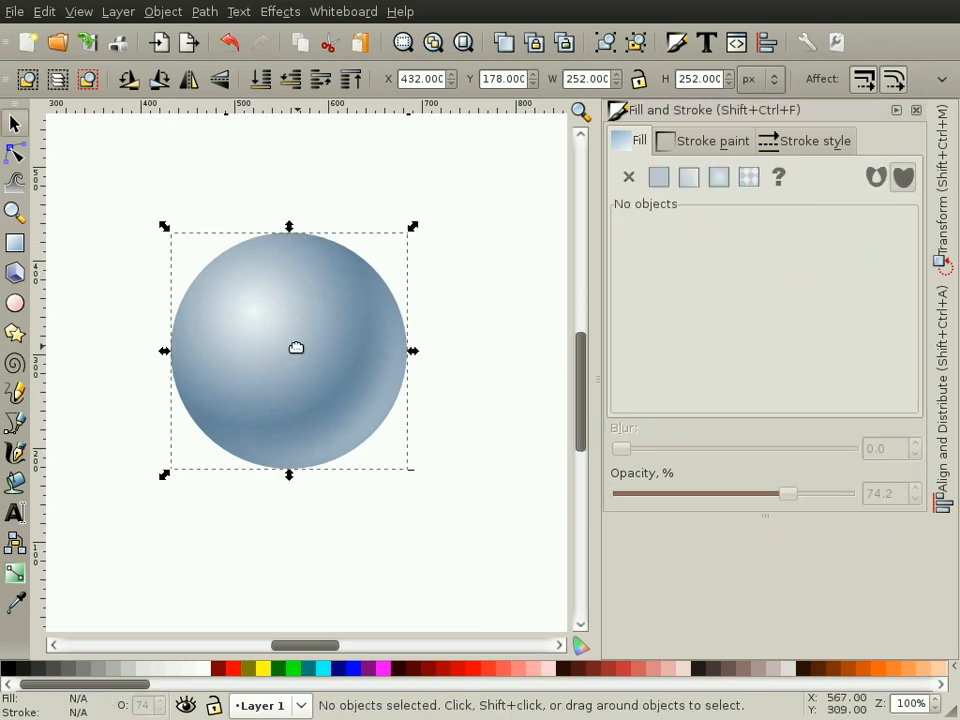
left_click(444, 461)
left_click(354, 433)
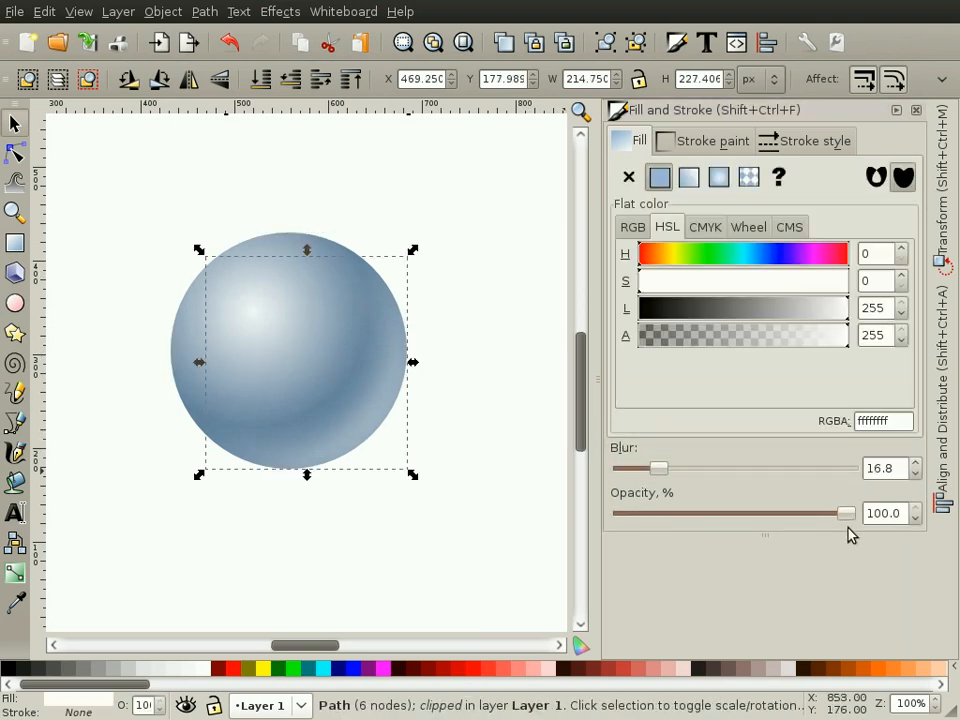
left_click_drag(845, 518, 802, 517)
left_click(482, 504)
left_click(261, 309)
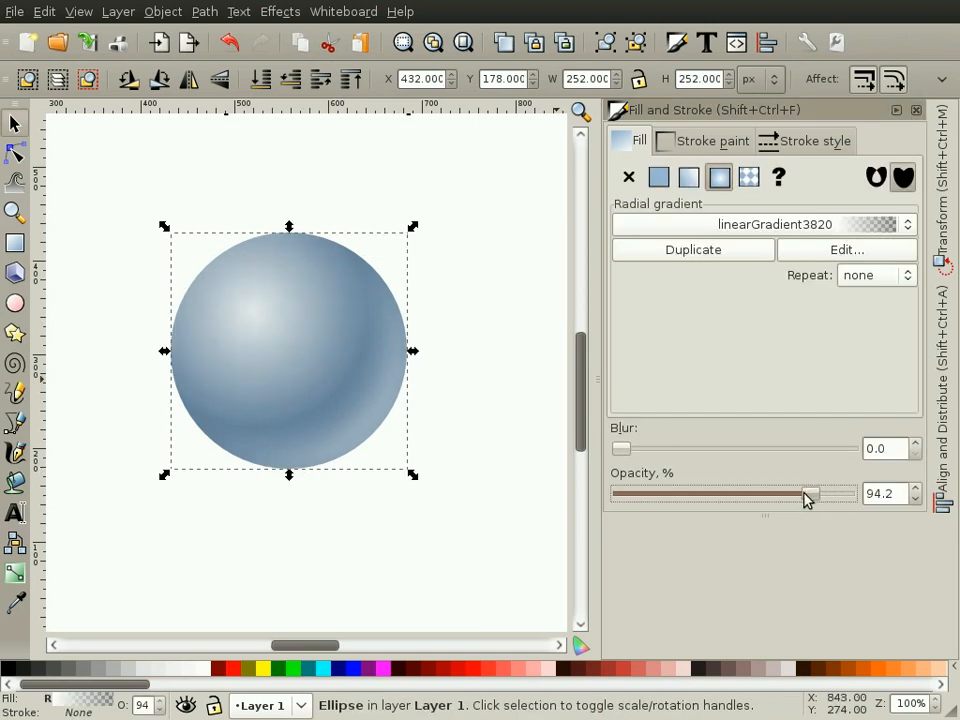
left_click(484, 480)
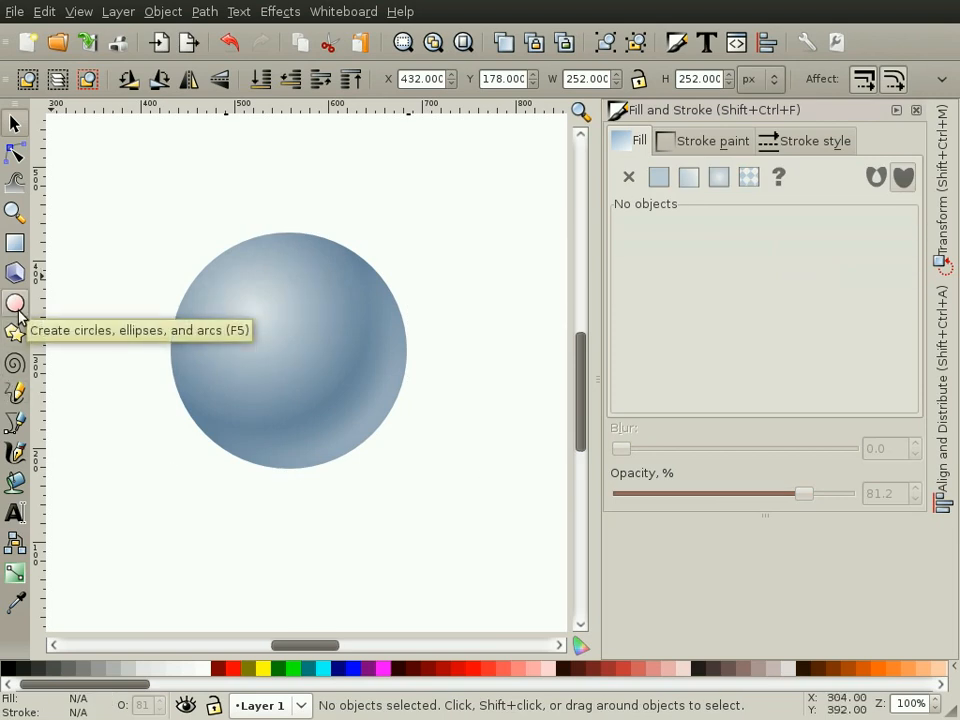
Duplicate the radial gradient circle in place and give the copy a flat black fill with lightness 0
left_click_drag(133, 202, 439, 521)
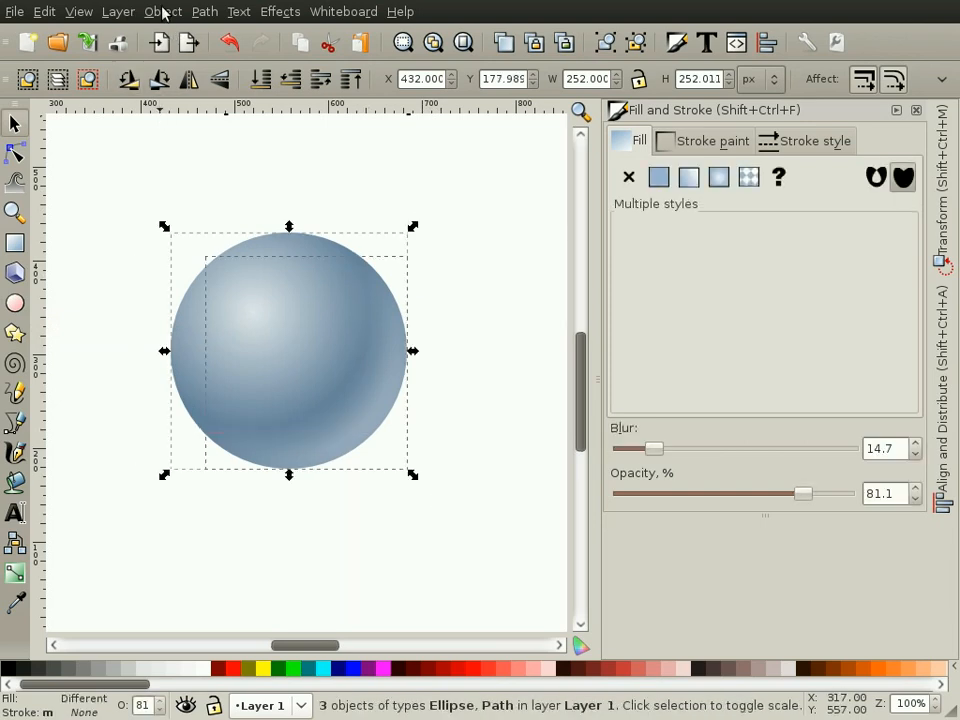
left_click(360, 140)
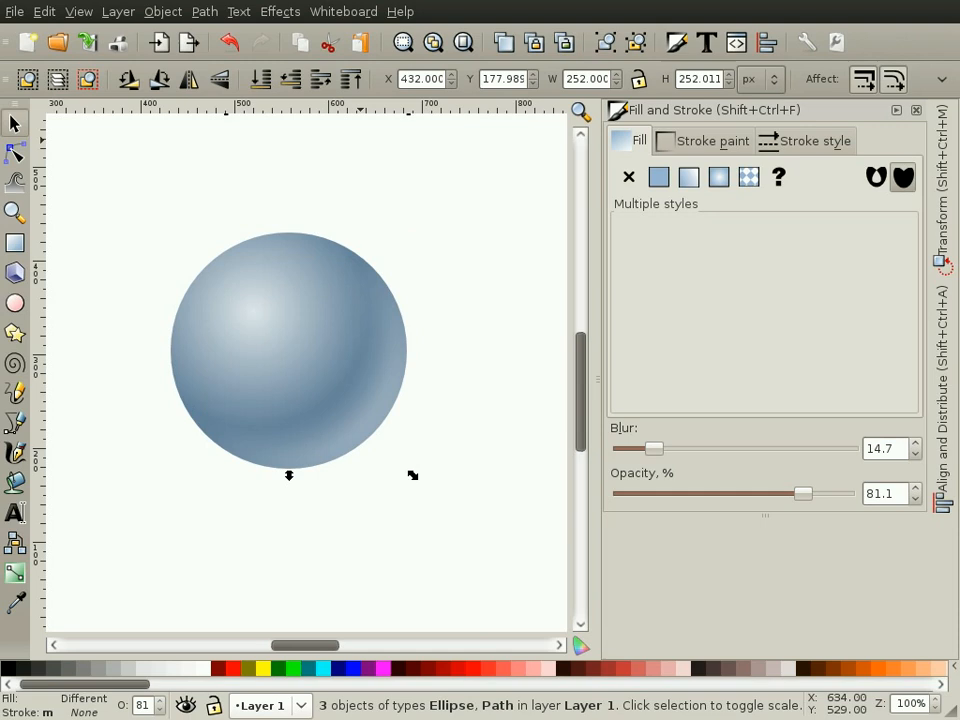
left_click(266, 304)
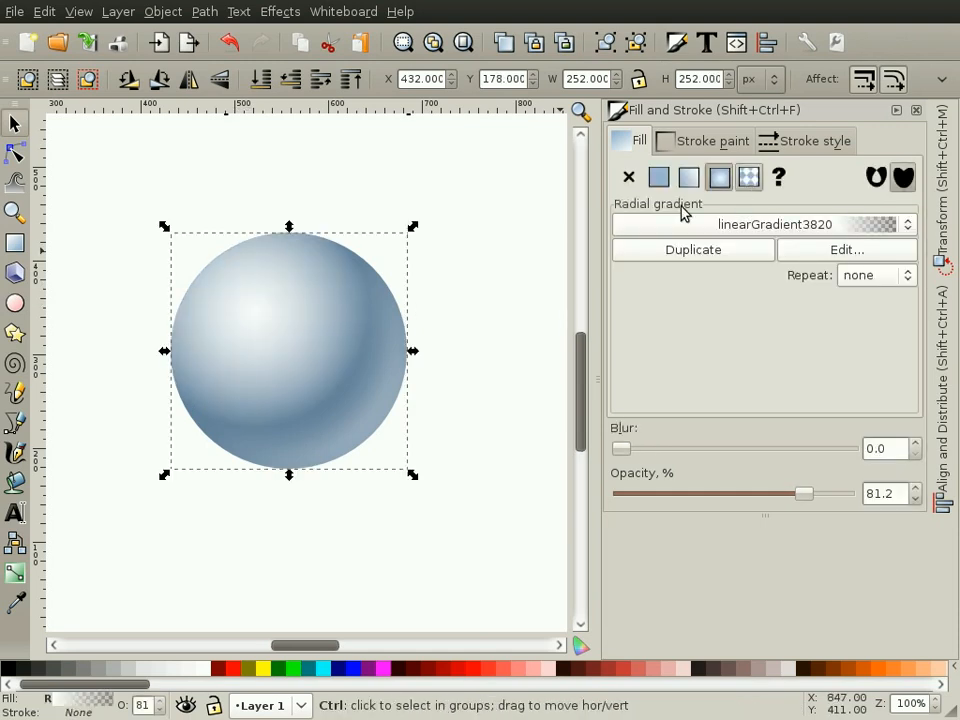
left_click(659, 178)
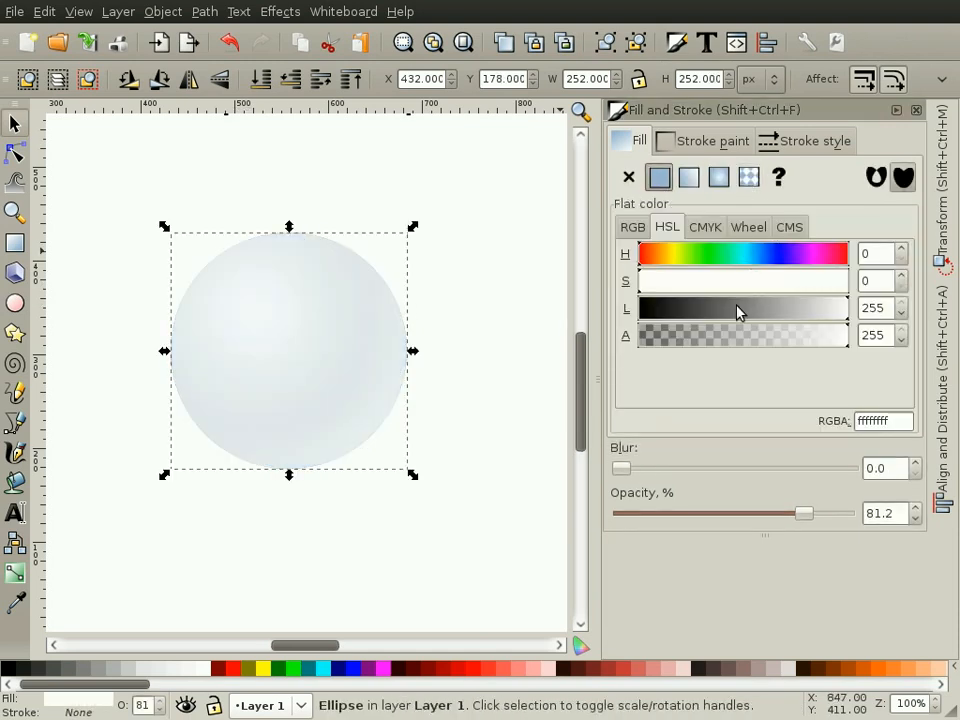
left_click_drag(743, 309, 640, 309)
Flatten the black circle into an ellipse about 252 × 91 px at the sphere's base and lower it behind the sphere
left_click_drag(289, 228, 280, 380)
left_click_drag(285, 433, 283, 472)
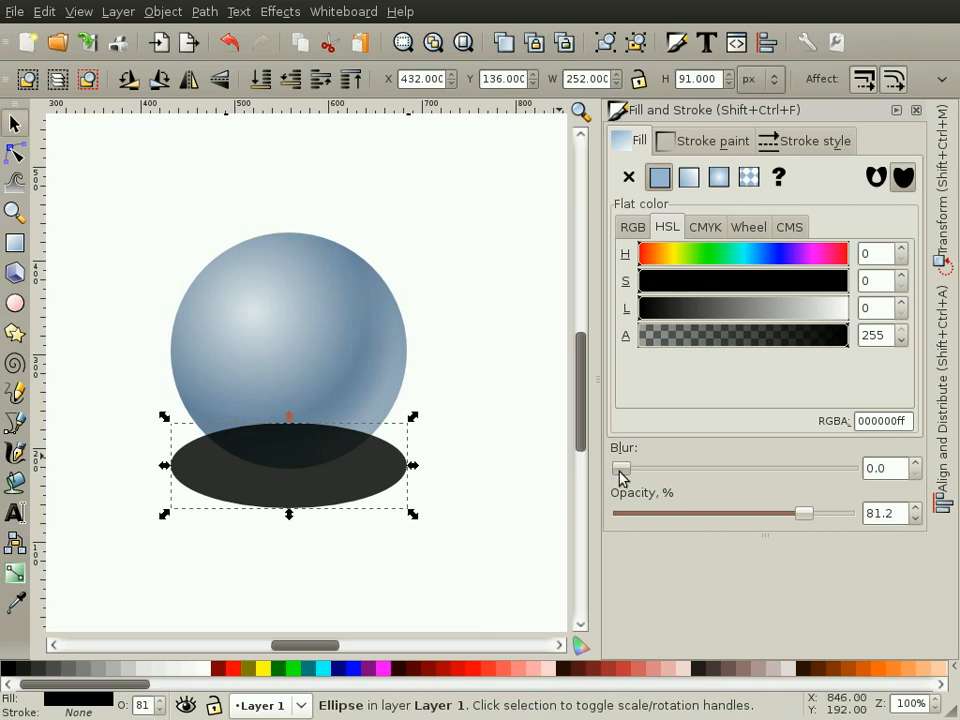
key("Page_Down")
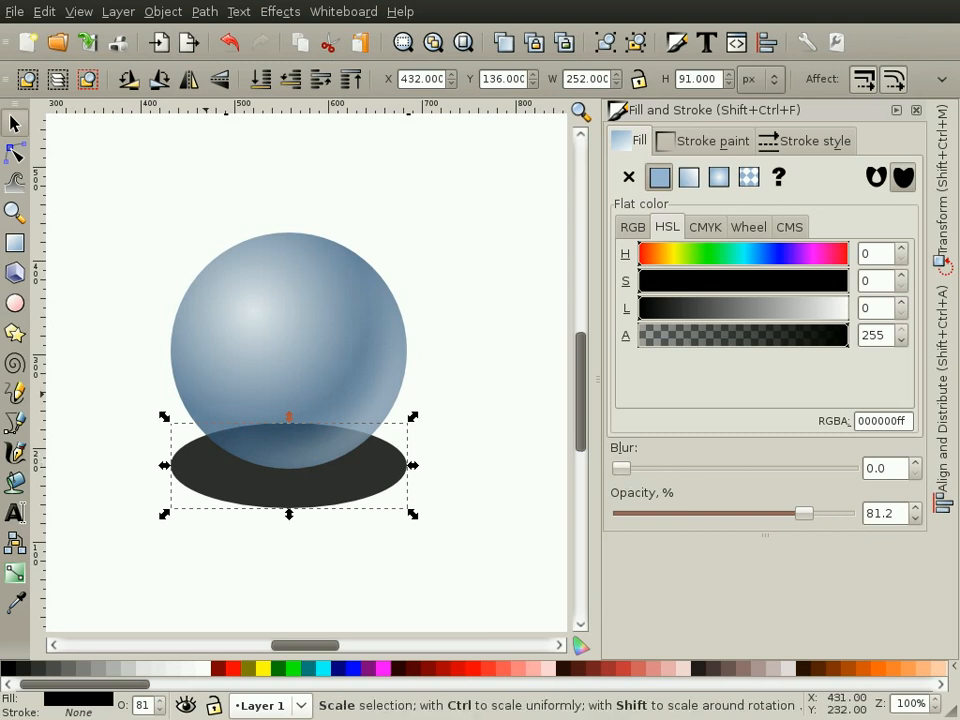
Try a black-to-transparent radial gradient on the shadow ellipse, enlarging its radii beyond the ellipse's edges
left_click(719, 177)
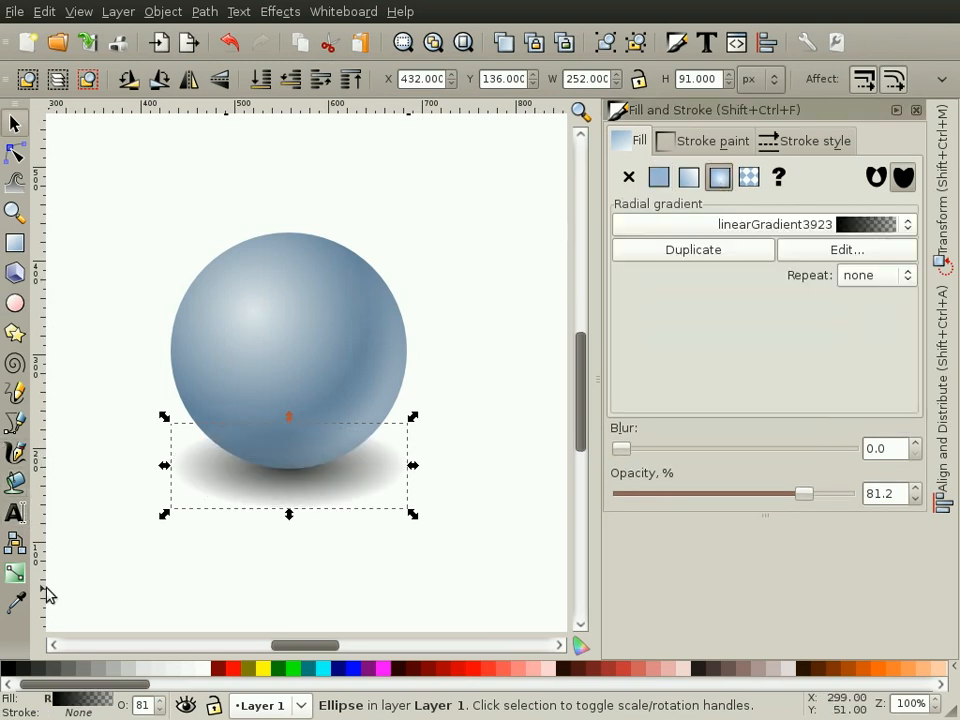
key("g")
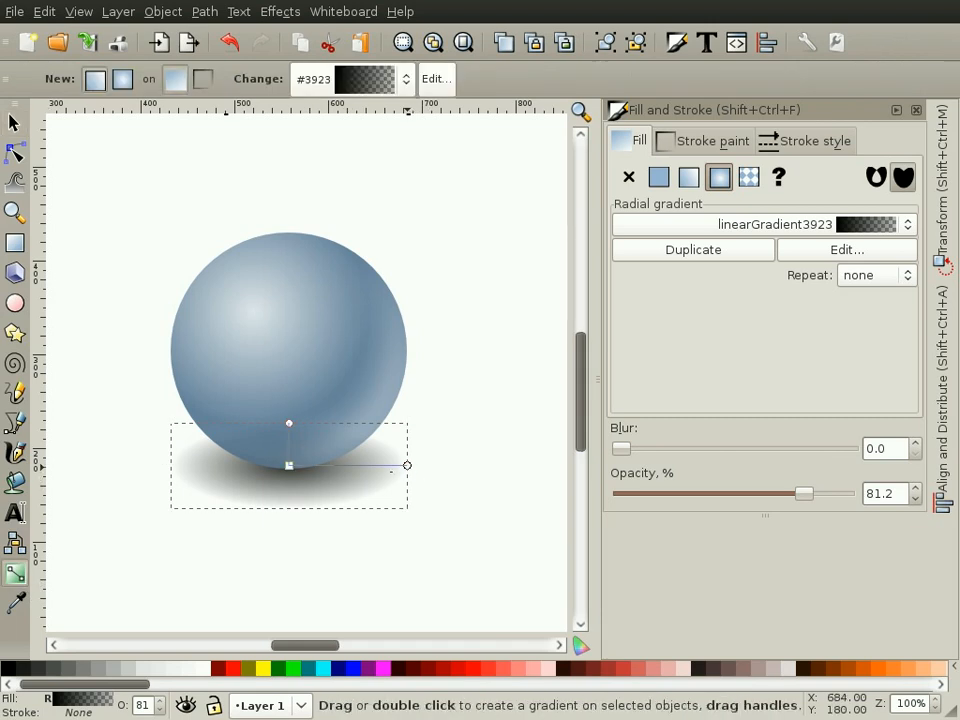
left_click(407, 465)
left_click_drag(289, 426, 289, 409)
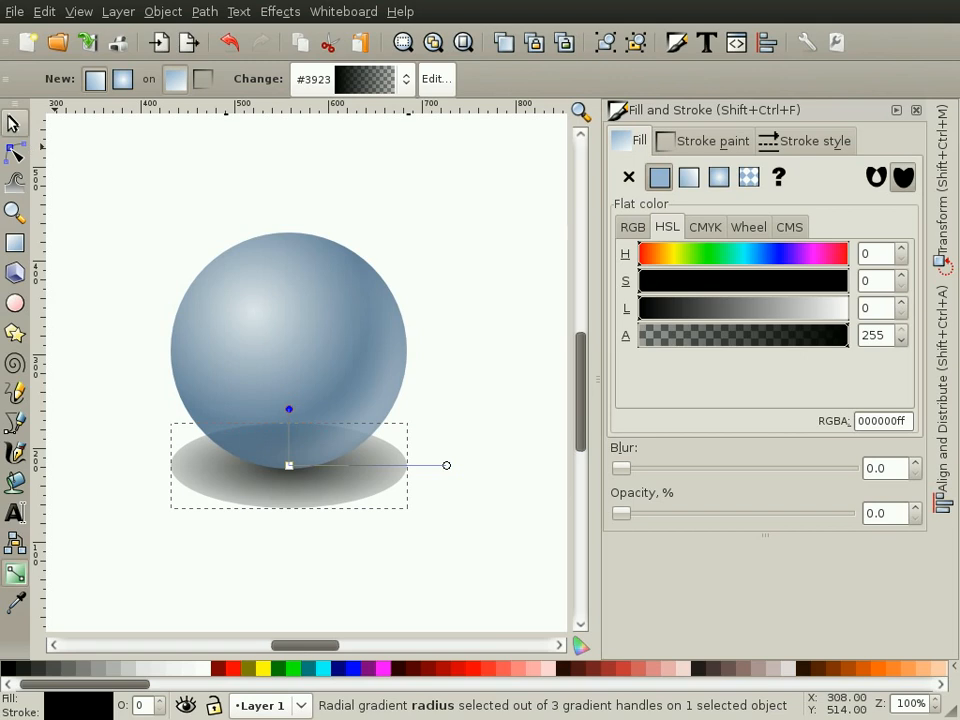
left_click(14, 124)
left_click(111, 194)
left_click(219, 500)
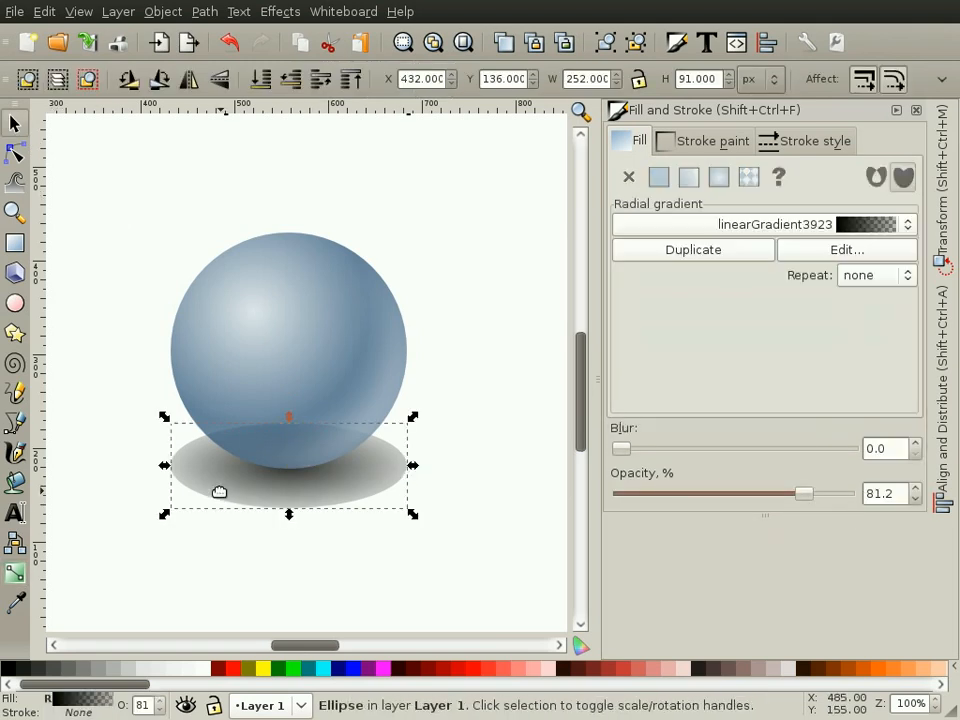
Give the shadow ellipse a flat black fill with a blur of about 16, reposition it and flatten it to about 252 × 87 px
left_click(658, 176)
left_click_drag(624, 474, 658, 468)
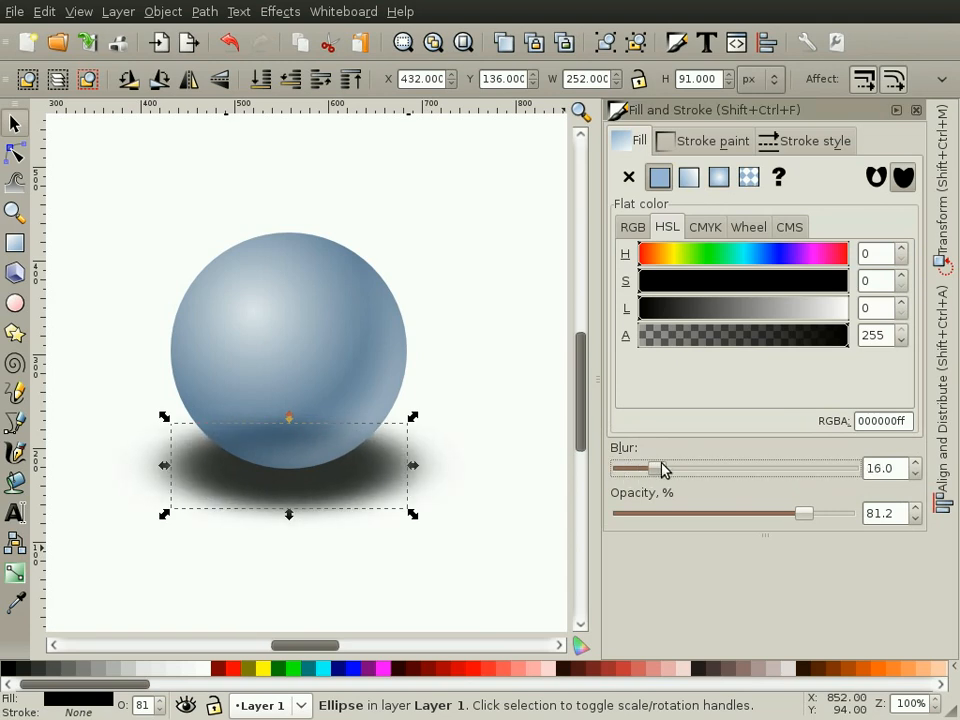
left_click_drag(375, 484, 349, 469)
left_click_drag(284, 417, 285, 421)
Set the shadow ellipse's opacity to about 59.2% and its blur to about 13.9
mouse_move(657, 468)
left_mouse_down()
mouse_move(701, 467)
mouse_move(647, 469)
mouse_move(664, 466)
left_mouse_up()
left_click_drag(803, 516, 745, 514)
mouse_move(663, 478)
left_mouse_down()
mouse_move(671, 476)
mouse_move(639, 469)
mouse_move(655, 474)
left_mouse_up()
left_click(489, 484)
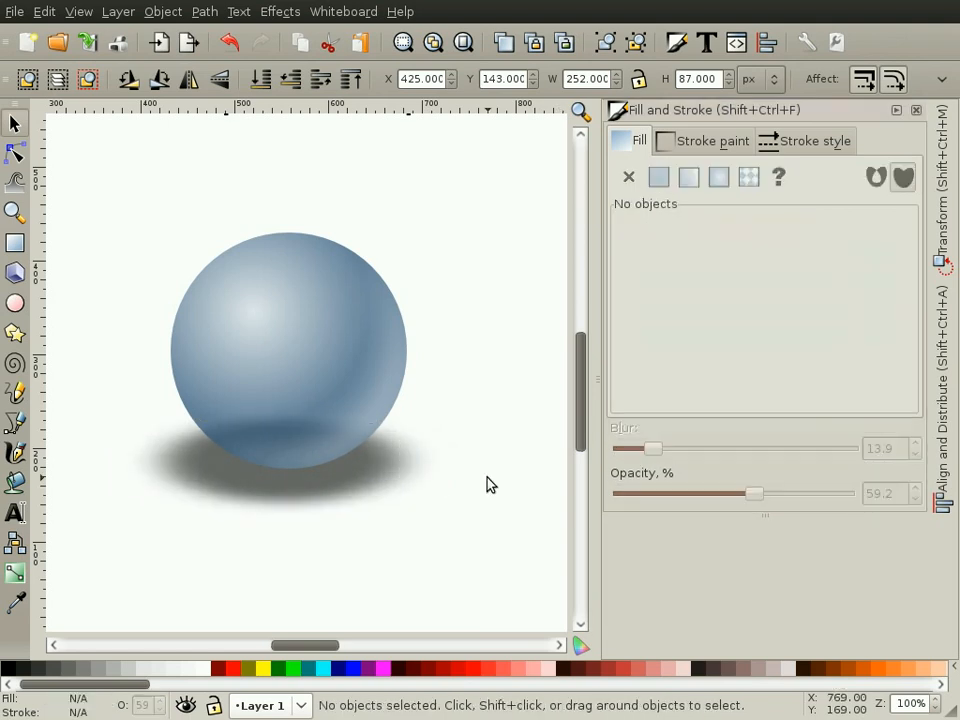
Set the shadow ellipse's opacity to 100% and its blur to about 24.2
left_click(354, 476)
left_click_drag(755, 514, 908, 513)
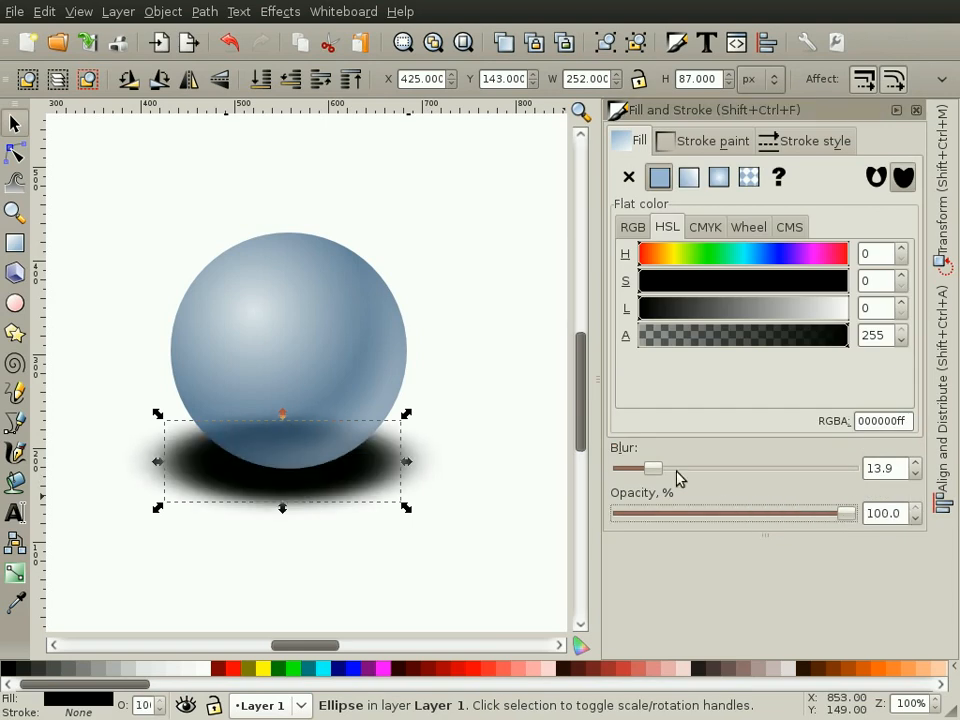
left_click_drag(653, 471, 672, 472)
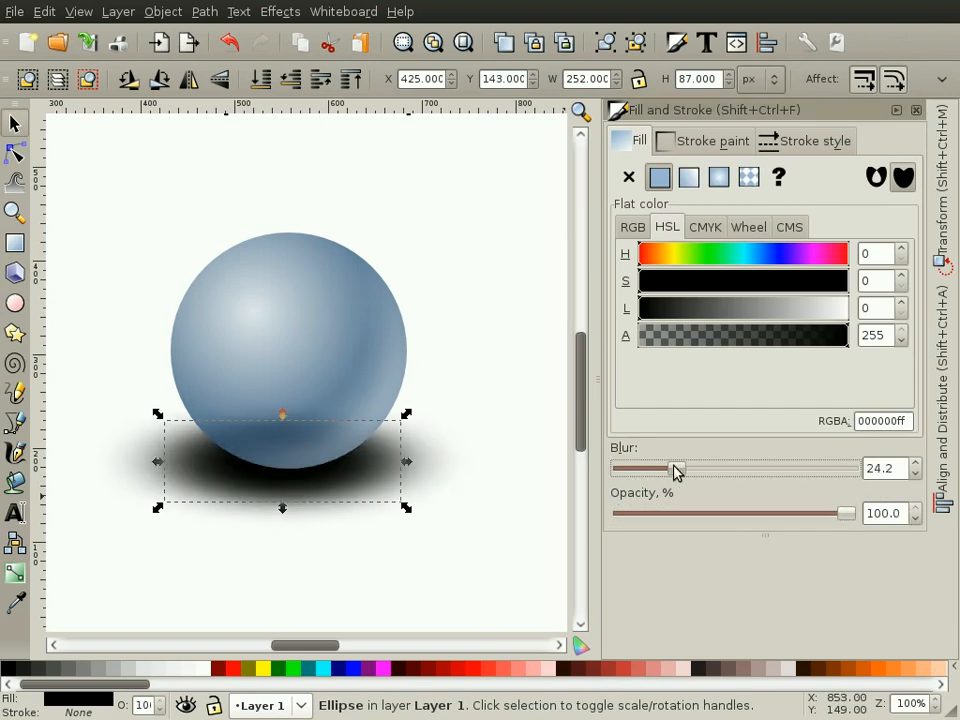
Resize the blurred shadow to about 246 × 85 px and recentre it under the sphere's base
mouse_move(406, 415)
left_mouse_down()
mouse_move(388, 429)
mouse_move(396, 431)
left_mouse_up()
left_click_drag(336, 476, 339, 471)
left_click_drag(392, 414, 420, 418)
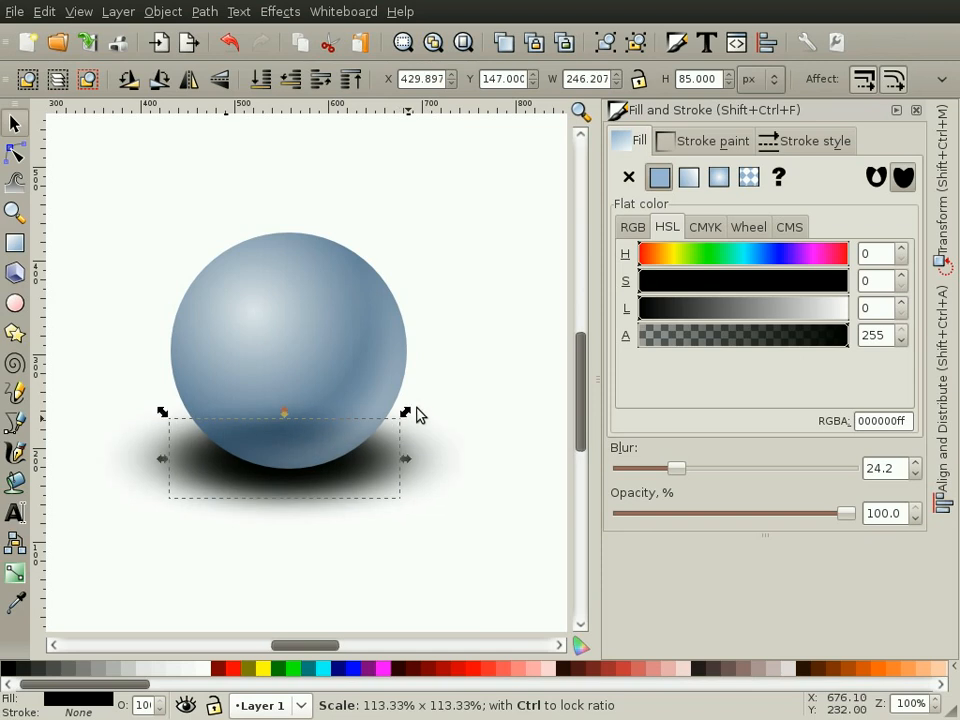
left_click(488, 348)
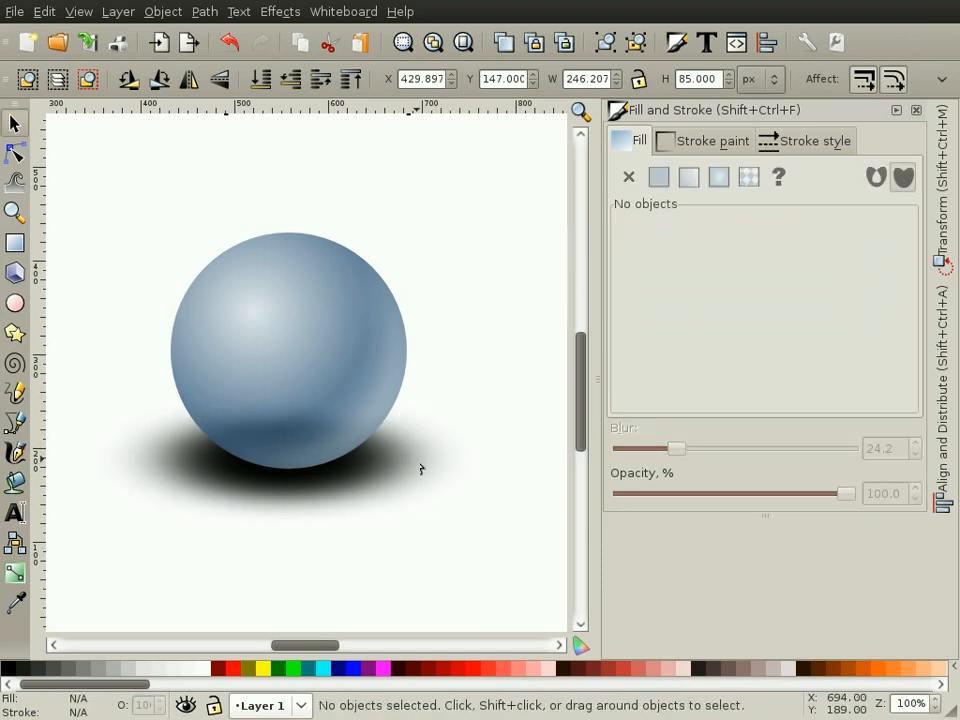
Nudge the shadow up beneath the sphere to about X 430.9, Y 155 px
left_click(362, 481)
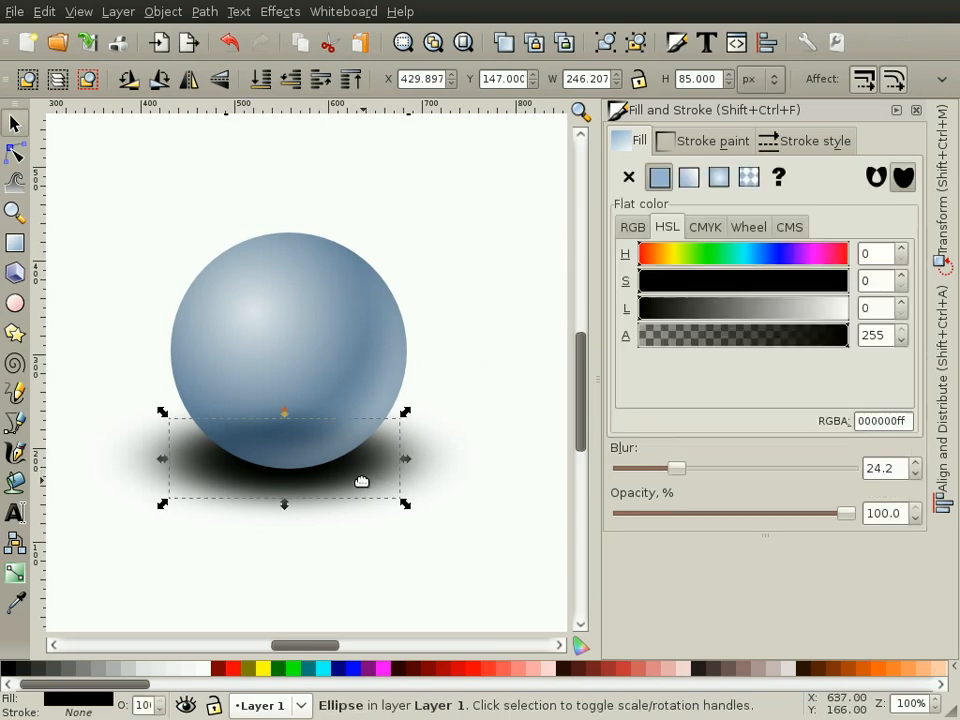
left_click(345, 582)
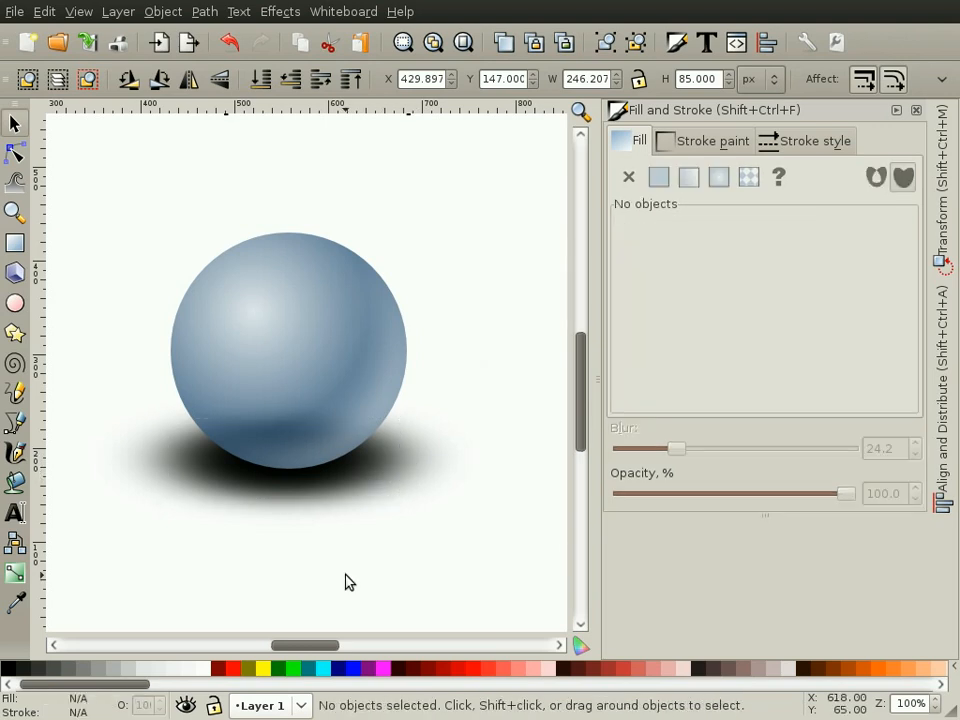
left_click(335, 487)
key("Up")
key("Up")
key("Up")
key("Up")
key("Up")
key("Up")
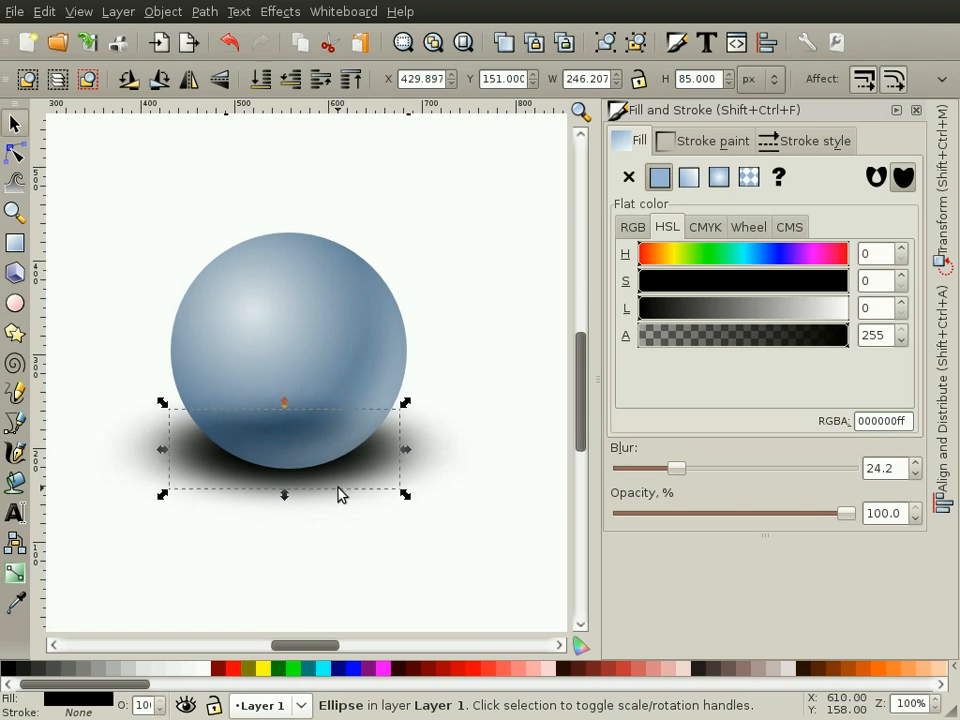
key("Down")
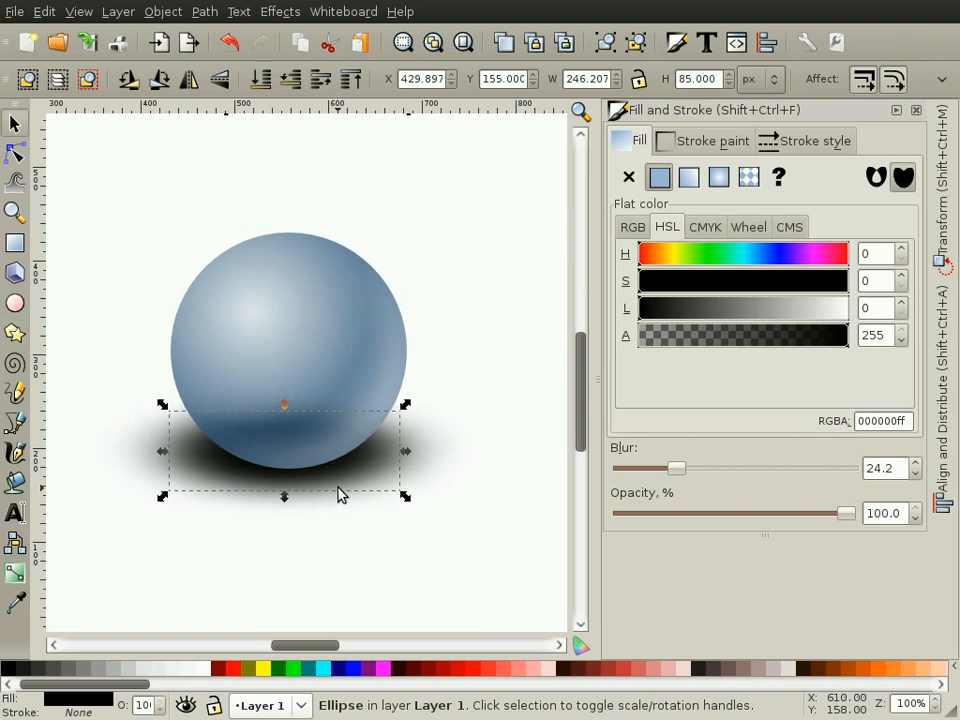
left_click_drag(356, 461, 359, 461)
left_click(441, 282)
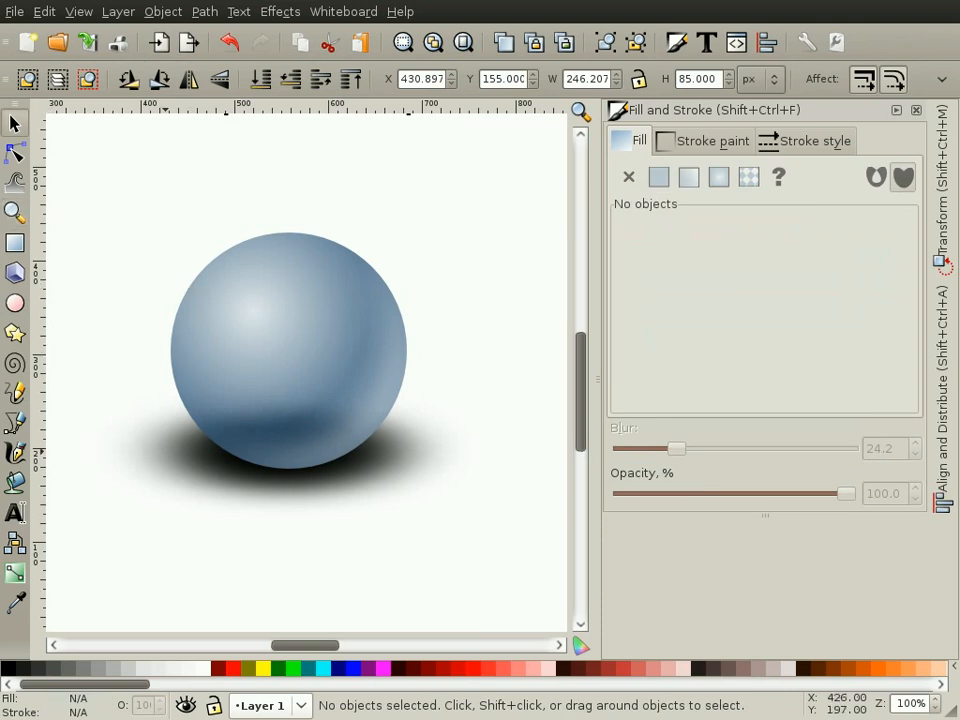
Draw a rectangle about 476 × 242 px over the sphere's lower half and convert it to a path for node editing
left_click(14, 243)
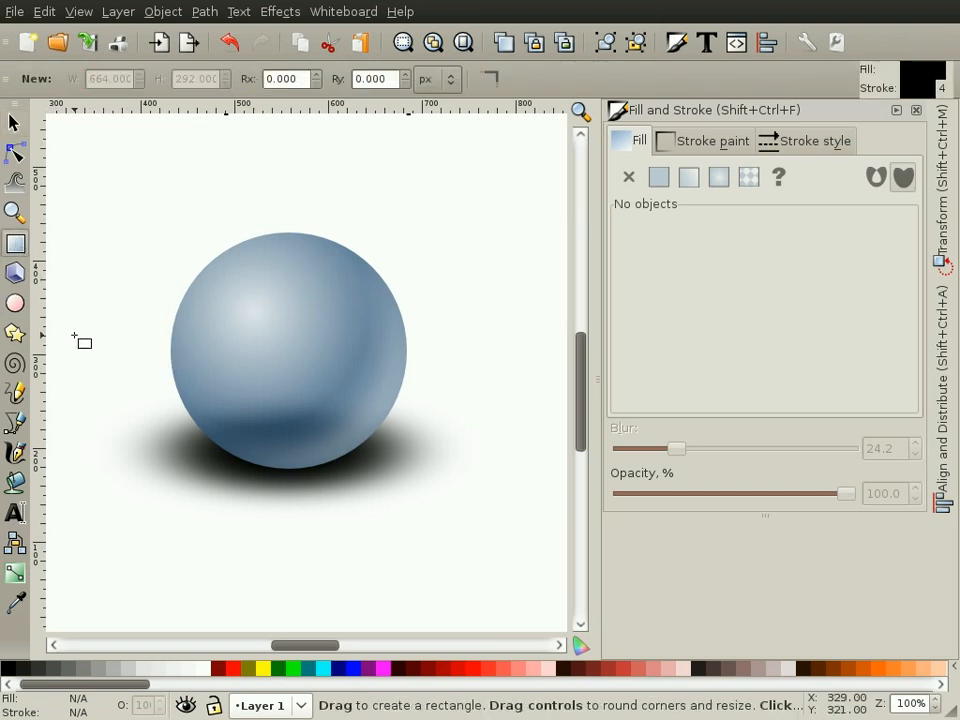
mouse_move(358, 520)
left_mouse_down()
mouse_move(491, 517)
mouse_move(529, 531)
mouse_move(522, 567)
left_mouse_up()
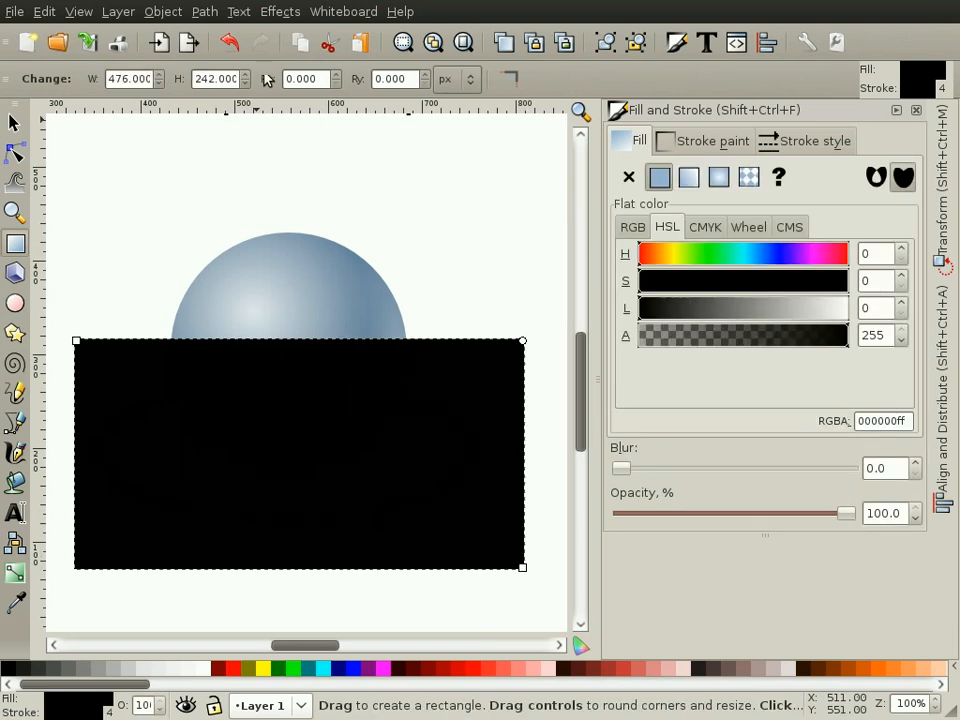
left_click(204, 11)
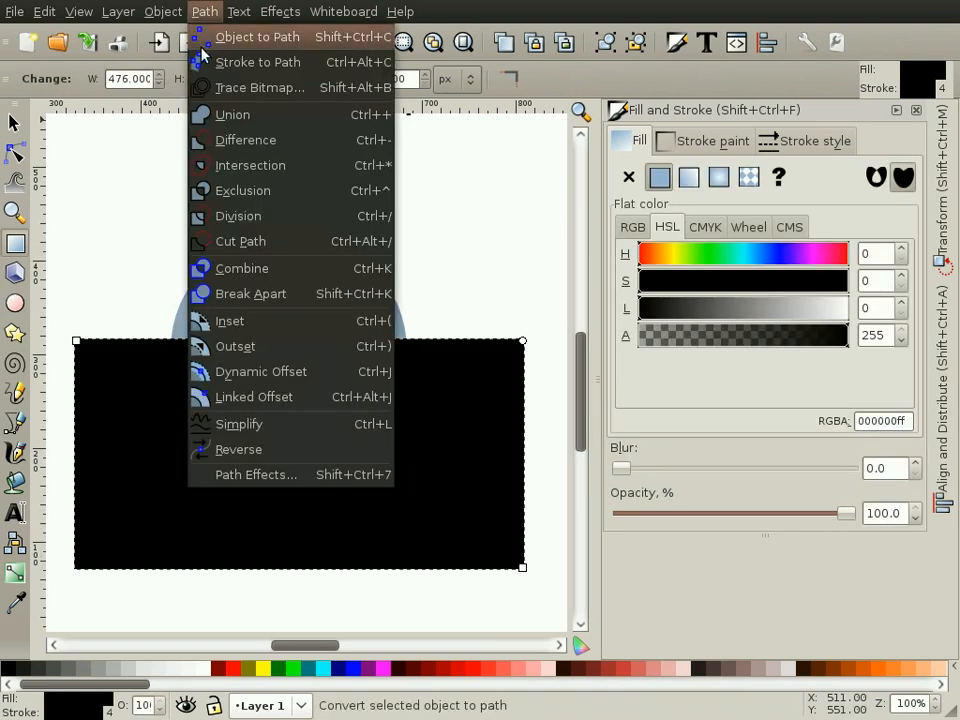
left_click(201, 47)
left_click(15, 152)
left_click(86, 331)
left_click(78, 340)
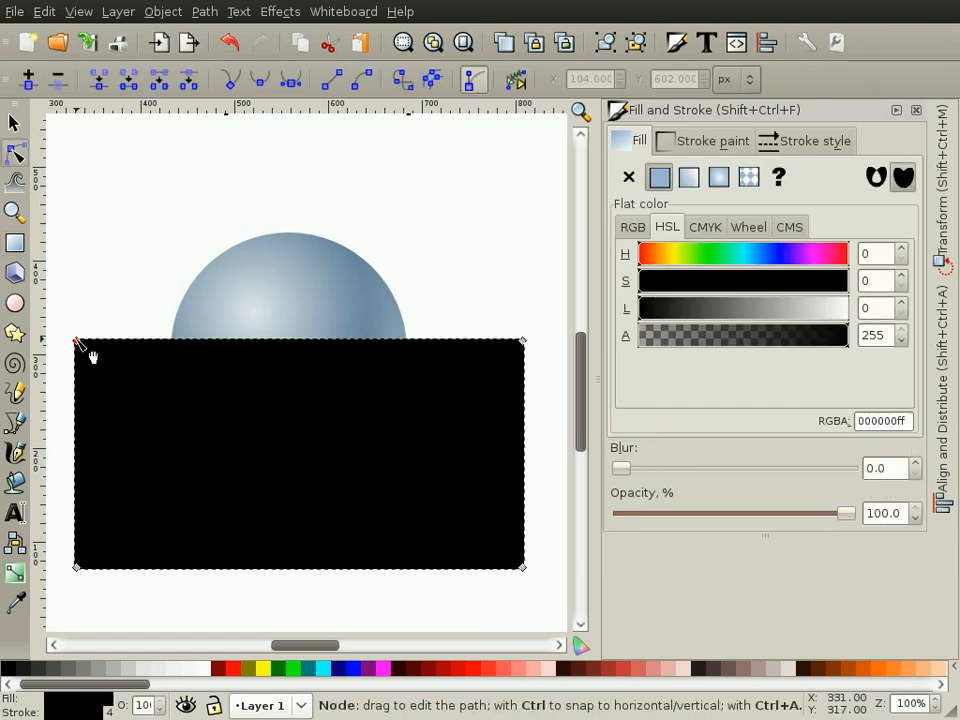
left_click(523, 343)
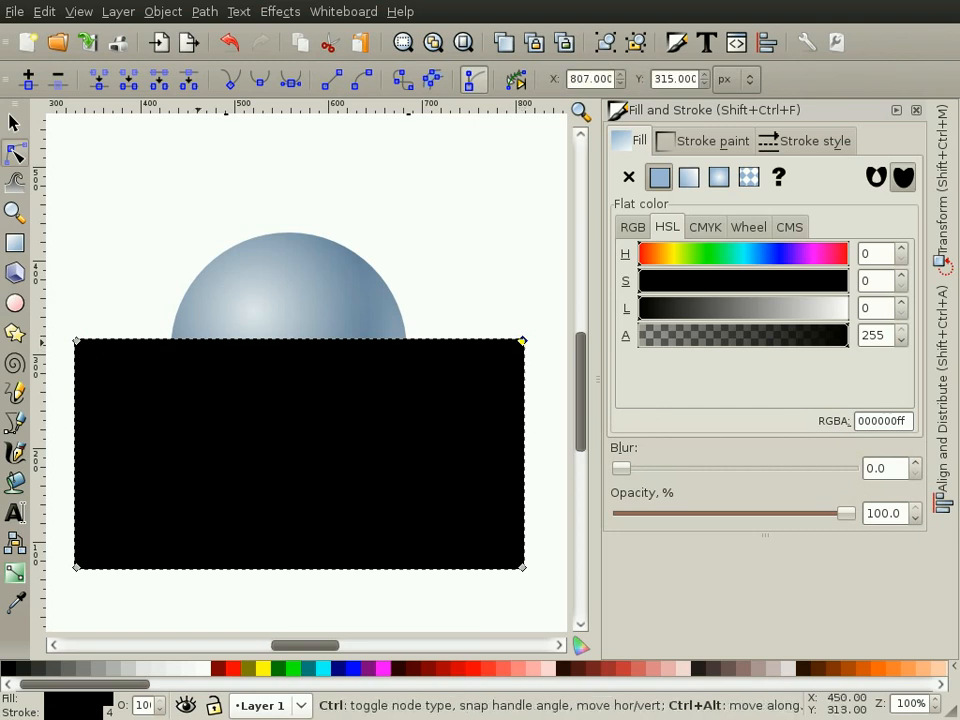
left_click(79, 342, "ctrl")
key("ctrl+z")
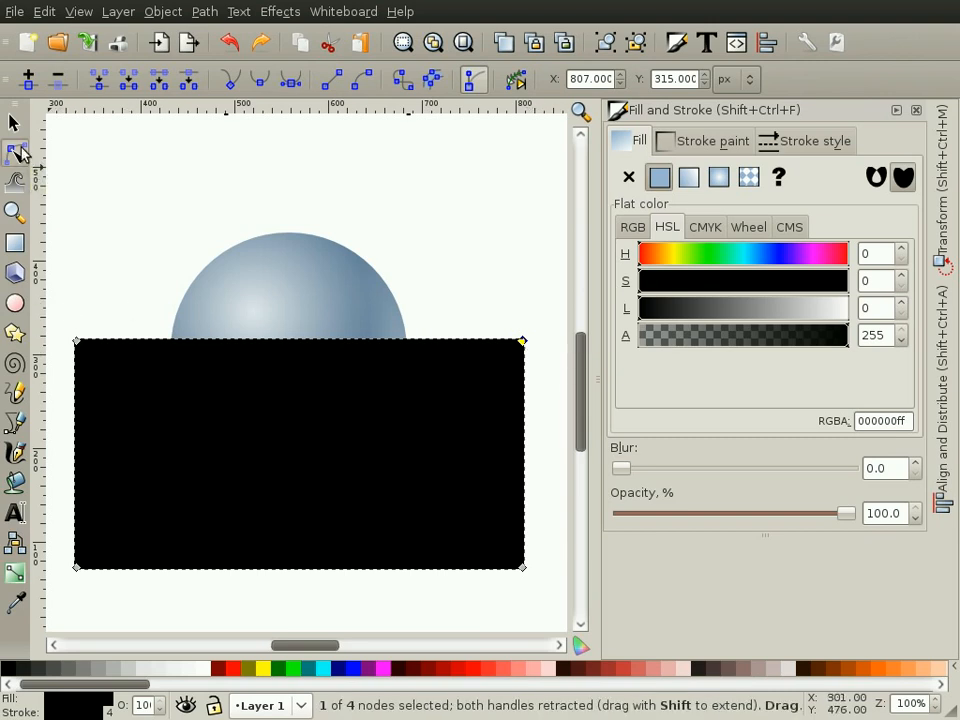
left_click(523, 342, "shift")
left_click(523, 342)
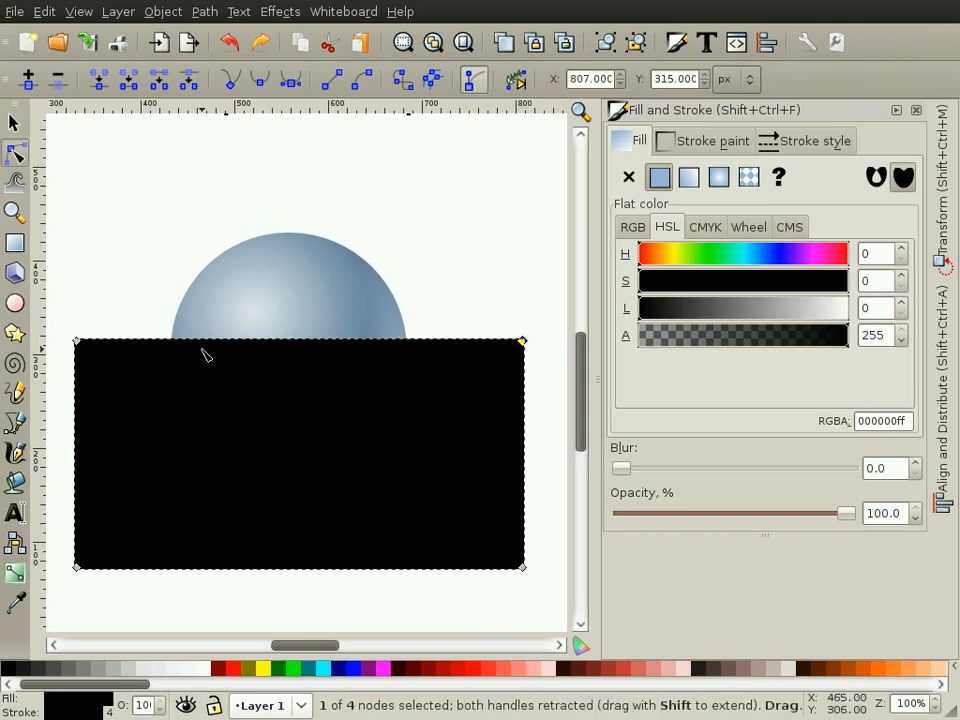
left_click(77, 342, "shift")
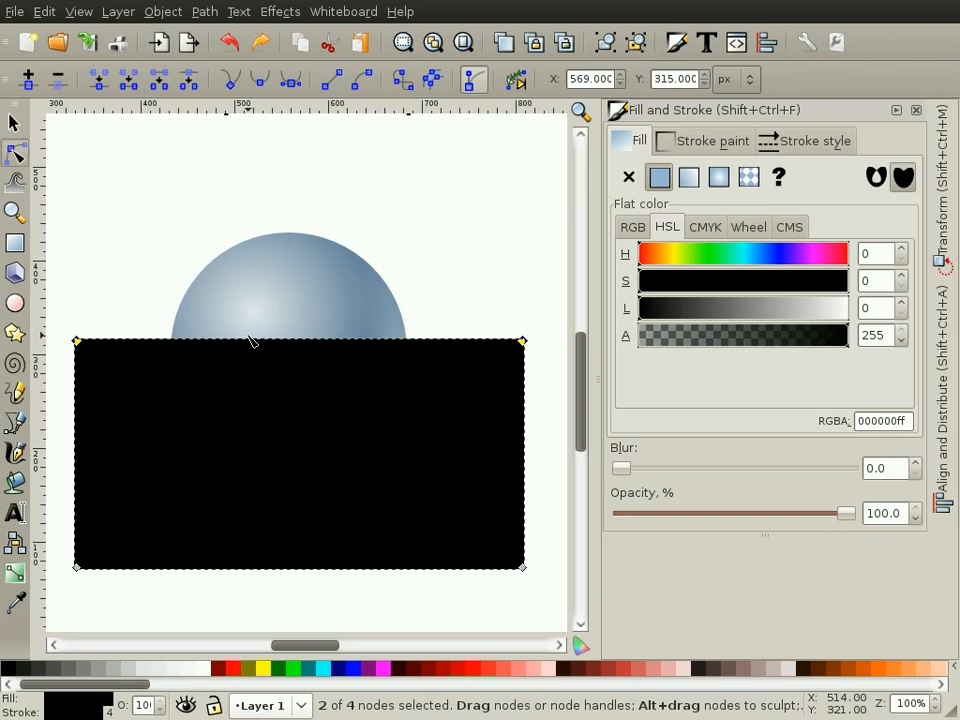
left_click(121, 294)
Move the rectangle's upper corner nodes inward horizontally to about X 400 and X 726 px, forming a trapezoid
left_click(77, 342)
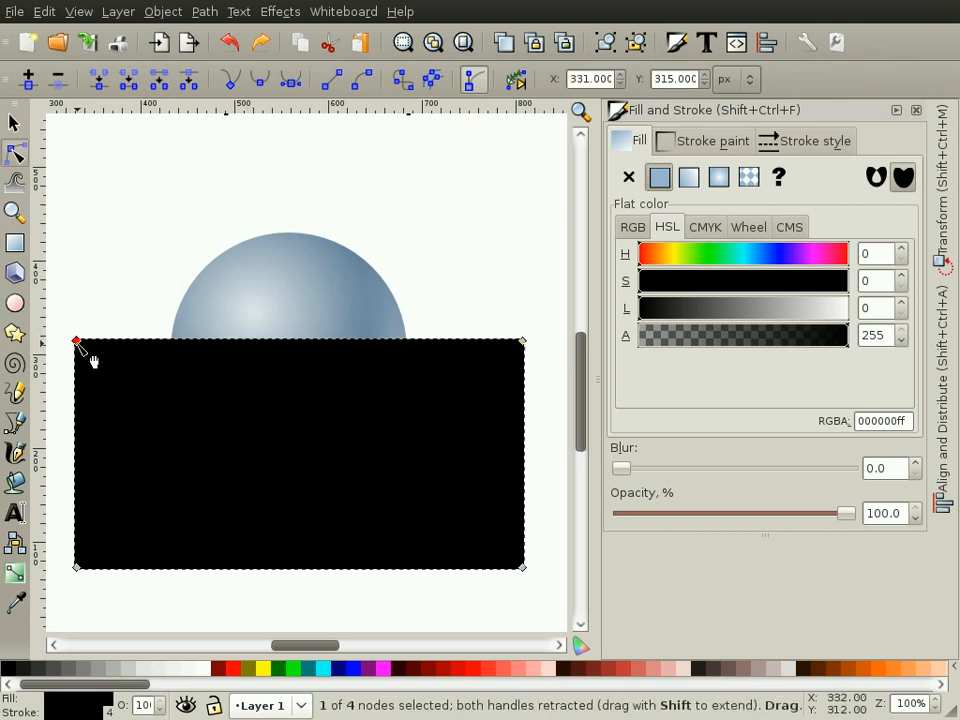
left_click_drag(78, 342, 129, 341)
key("Escape")
left_click(524, 342)
left_click_drag(539, 357, 481, 368)
left_click_drag(131, 341, 144, 344)
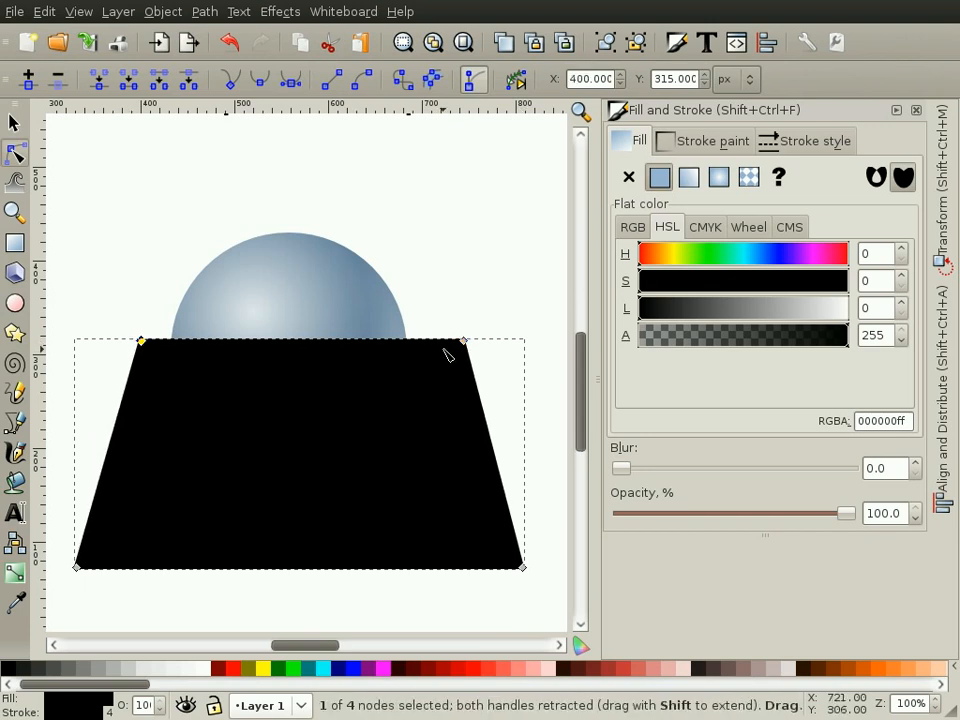
left_click_drag(480, 360, 463, 360)
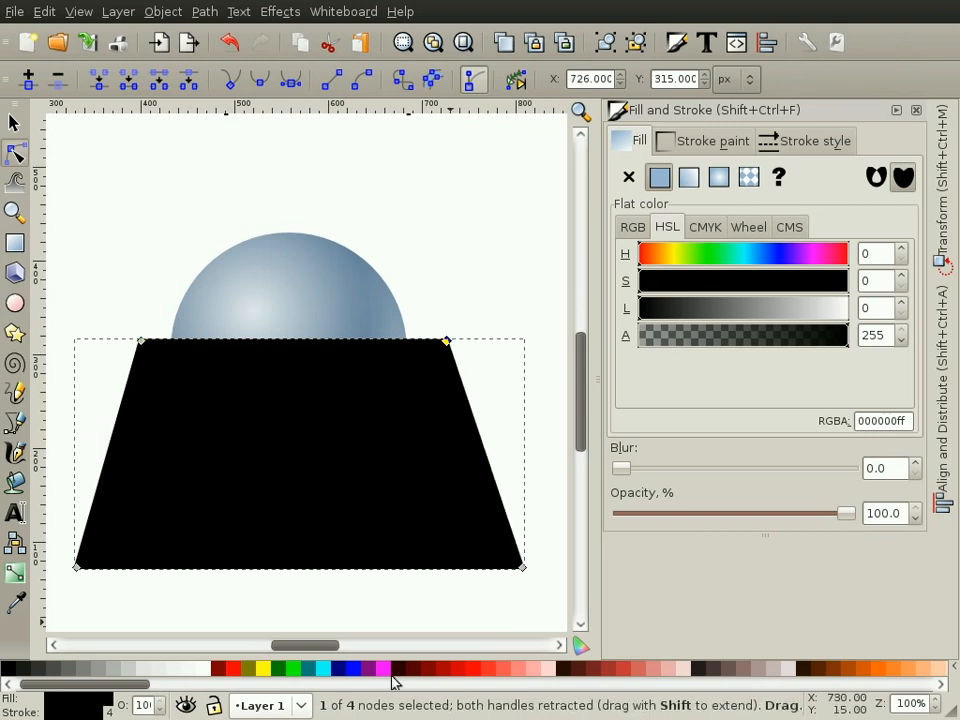
Fill the trapezoid with orange ff7f2a, remove its stroke and send it behind the sphere and shadow
left_click(872, 667)
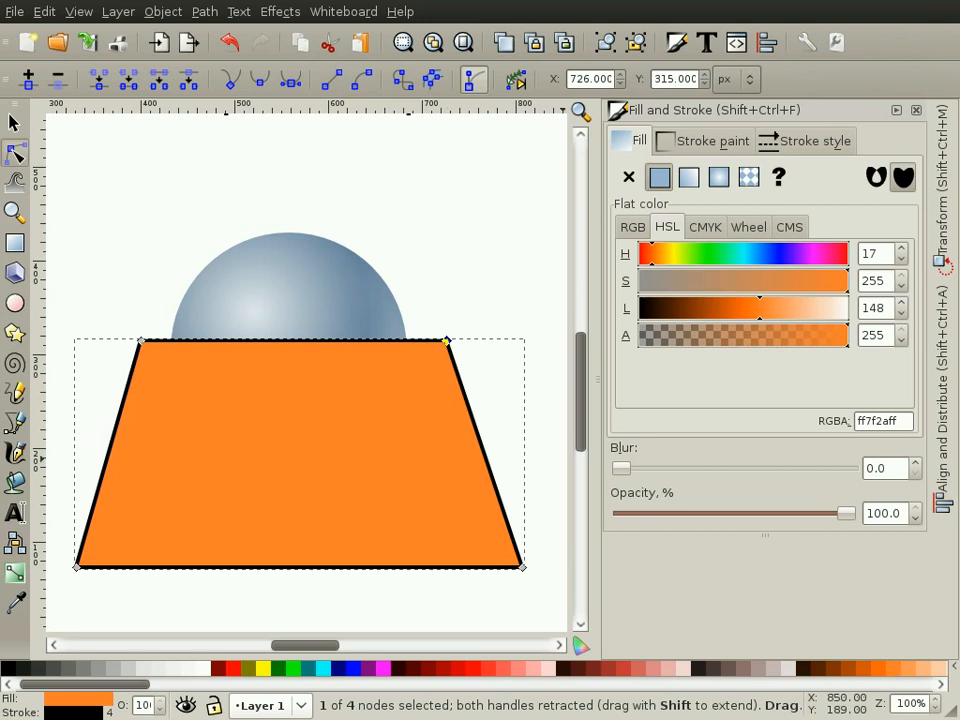
left_click(708, 141)
left_click(629, 177)
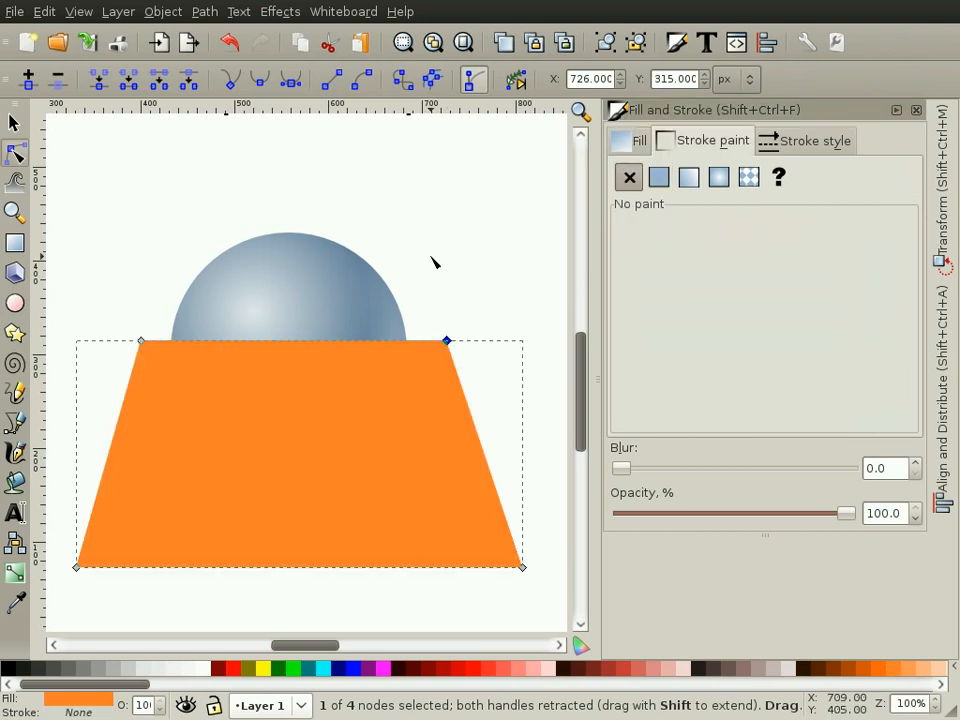
key("End")
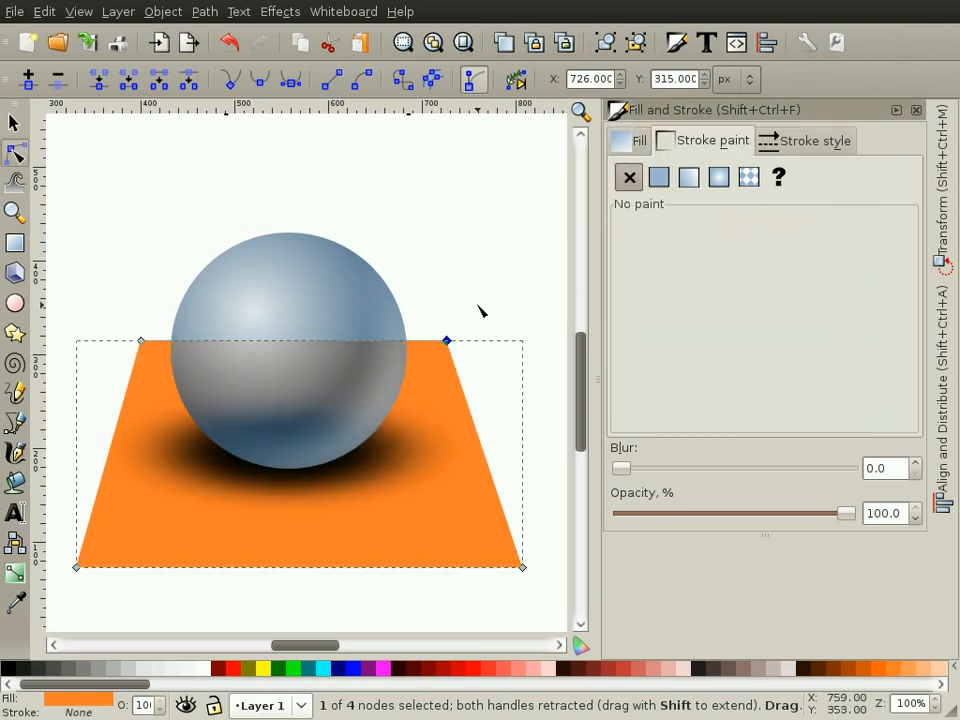
Resize the orange trapezoid to about 514 × 205 px and place it under the sphere at about X 310, Y 101 px
left_click(14, 122)
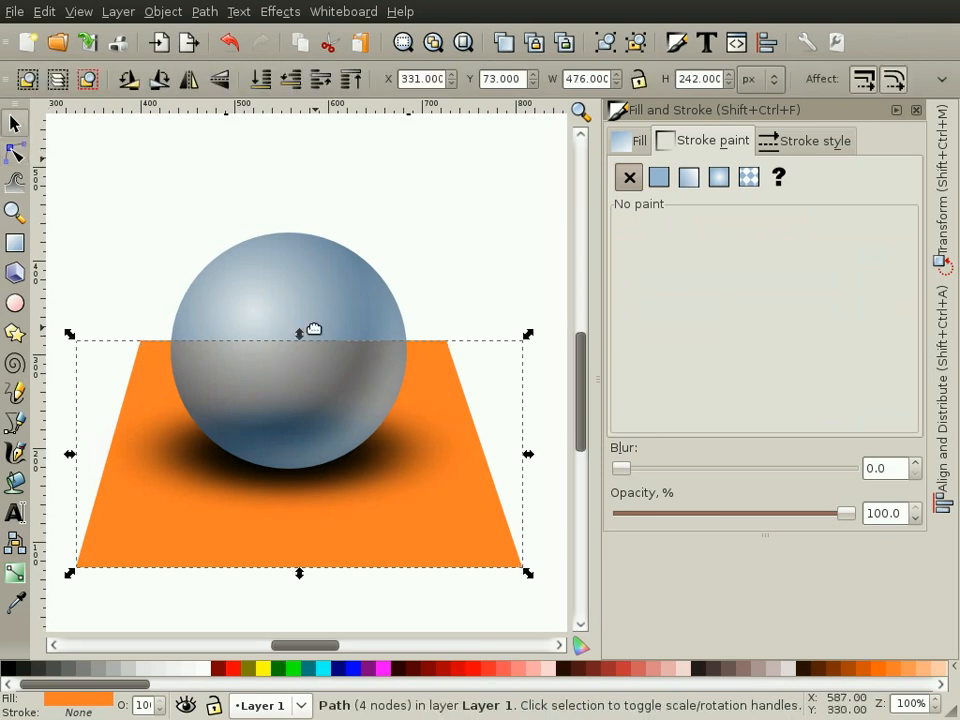
left_click_drag(300, 334, 296, 379)
left_click_drag(449, 477, 446, 452)
left_click_drag(525, 446, 507, 463)
key("ctrl+z")
left_click(360, 246)
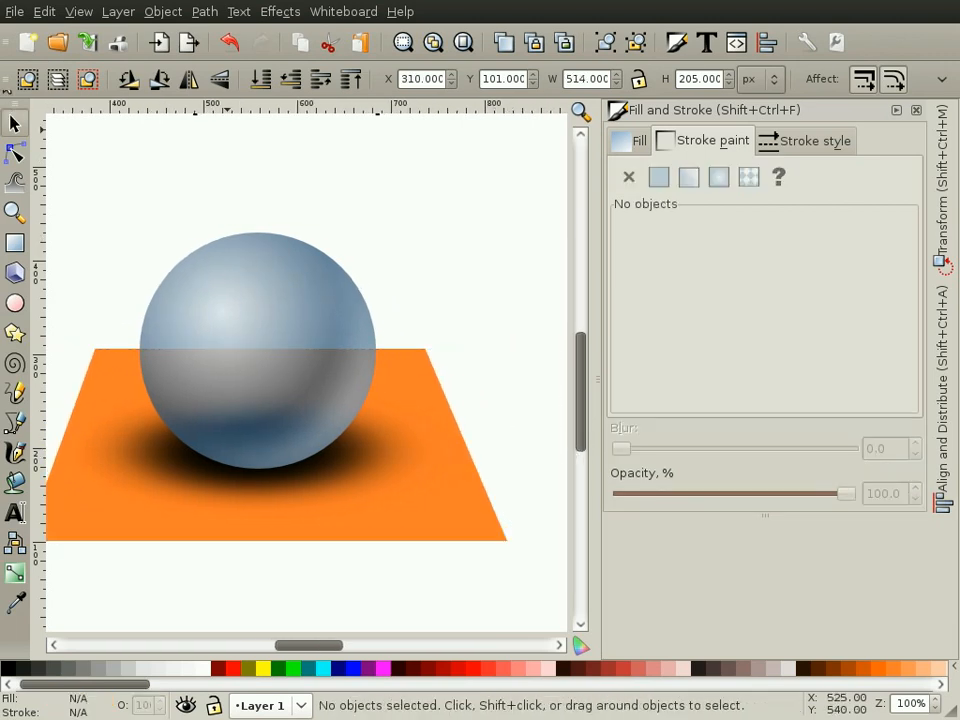
Examine the whole page at 50% zoom, checking the sphere, its shadow and the orange floor together
left_click(72, 14)
mouse_move(88, 35)
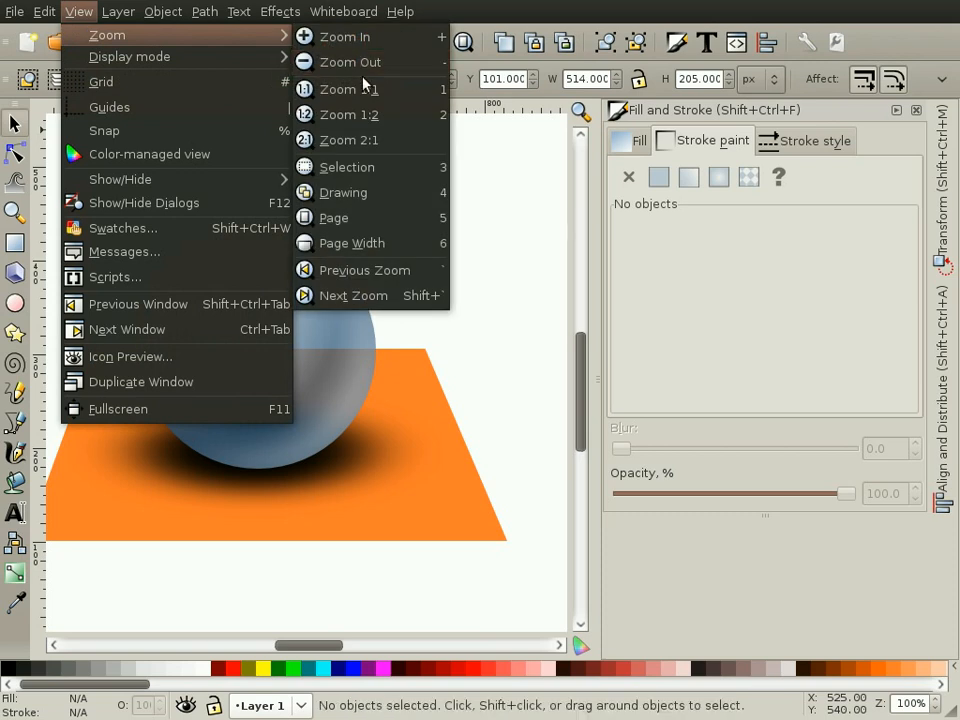
left_click(362, 89)
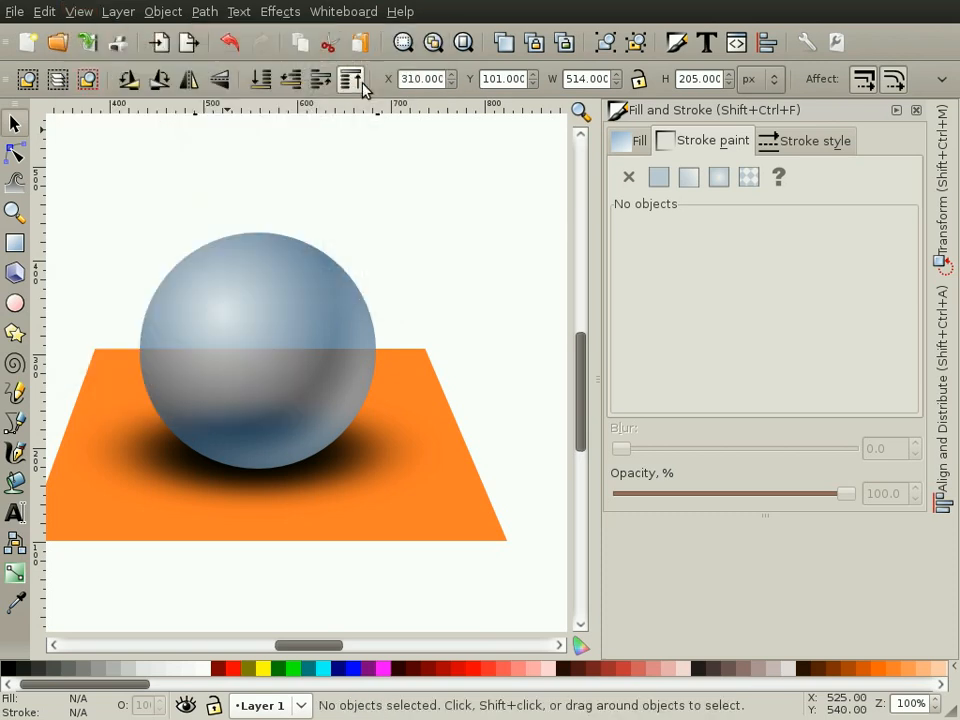
left_click(93, 12)
mouse_move(96, 33)
left_click(400, 111)
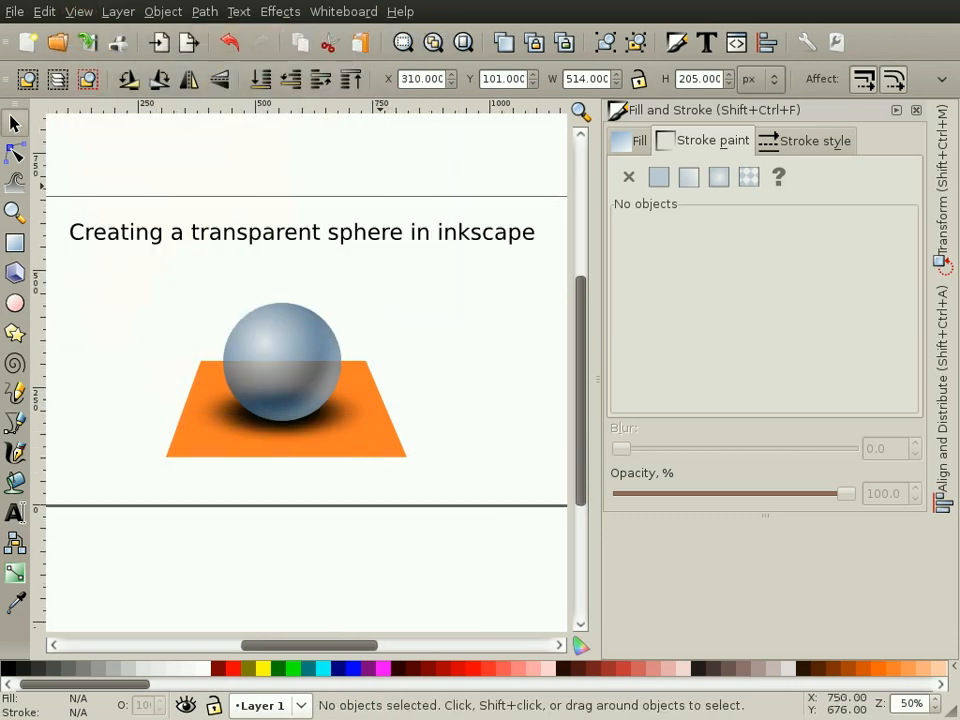
left_click_drag(333, 648, 316, 641)
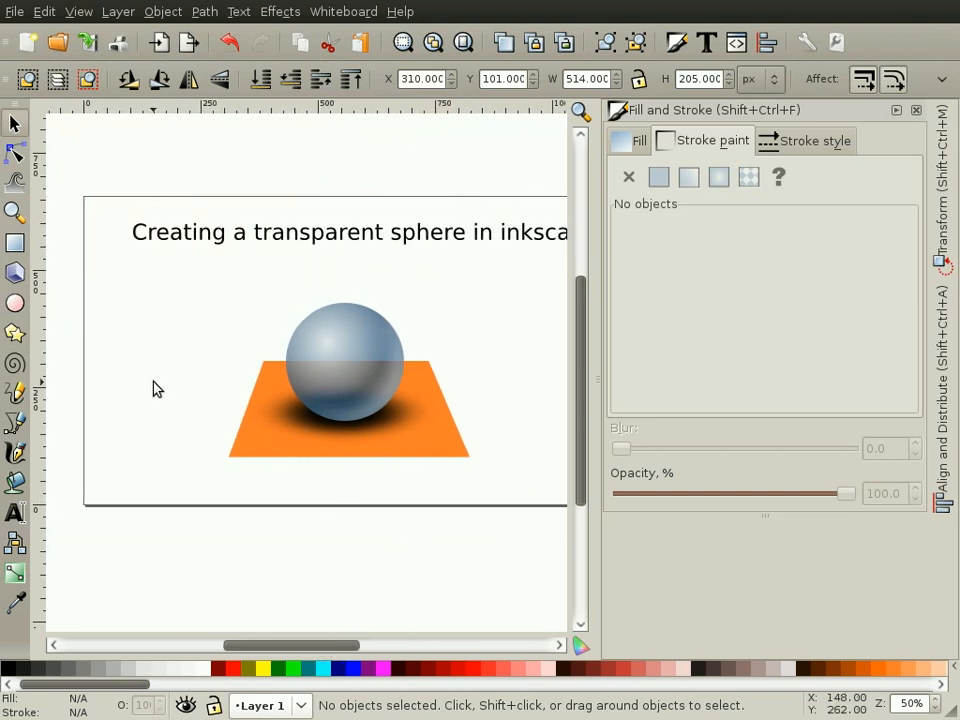
left_click_drag(177, 280, 455, 550)
left_click(455, 550)
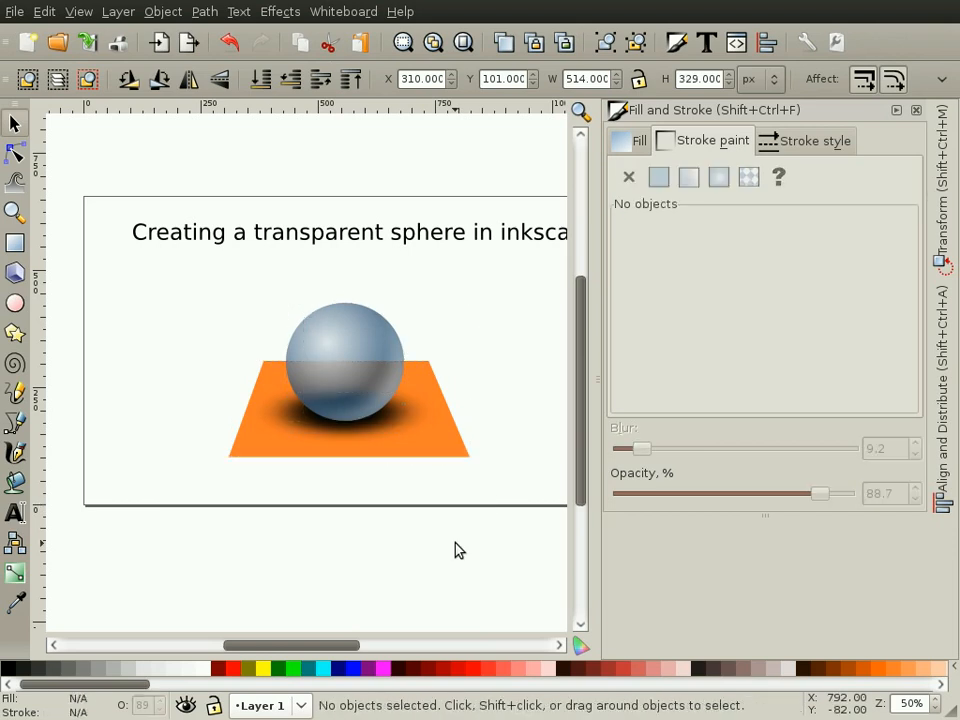